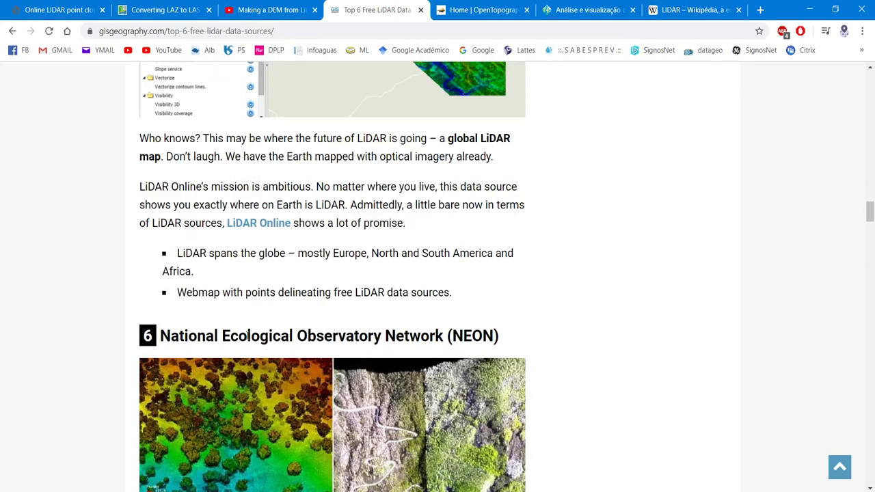
scroll(334, 329, "down", 2)
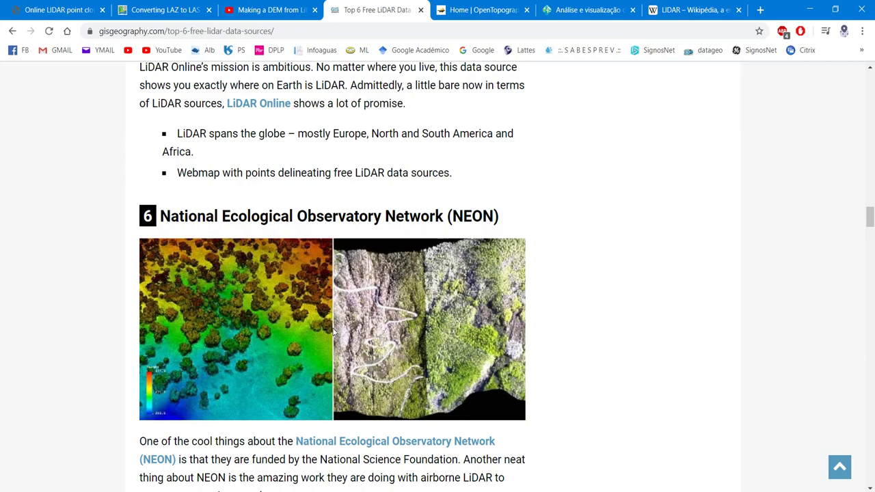
scroll(334, 332, "down", 4)
scroll(379, 285, "up", 6)
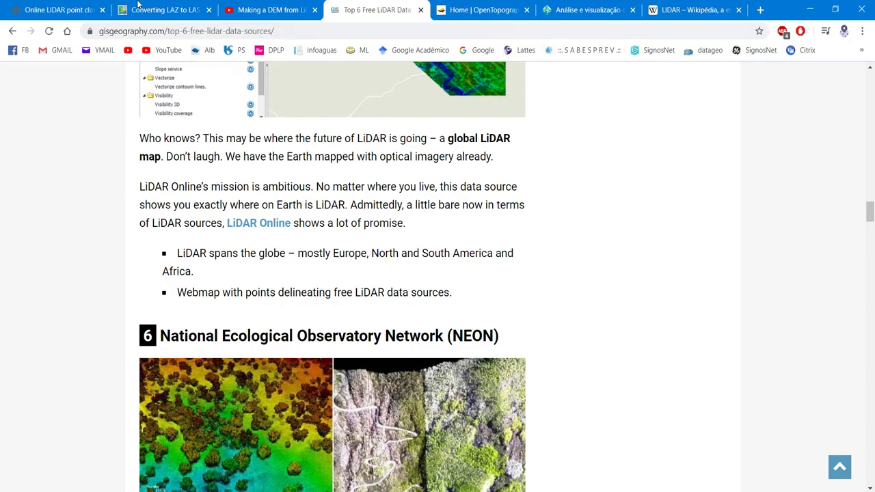
Switch to the OpenTopography site and open its Find Topography Data map.
left_click(478, 6)
scroll(296, 161, "down", 3)
scroll(297, 160, "up", 3)
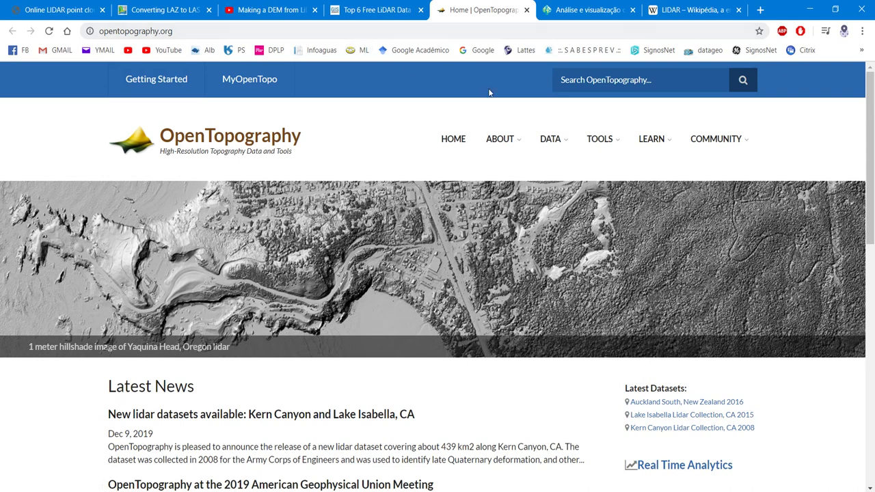
mouse_move(557, 140)
left_click(565, 166)
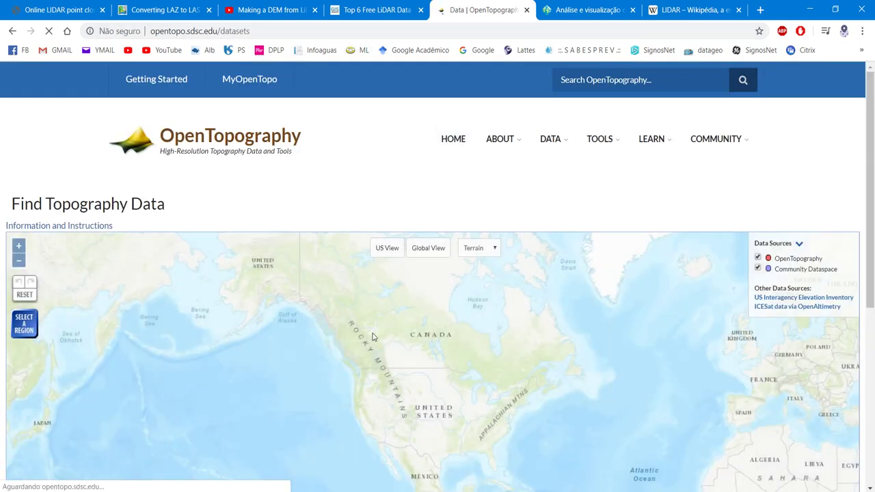
Find the Community Dataspace marker between Taubaté and Ubatuba in Brazil and open its Lagoinha Landslide point cloud dataset page.
left_click_drag(462, 443, 353, 250)
scroll(463, 373, "up", 2)
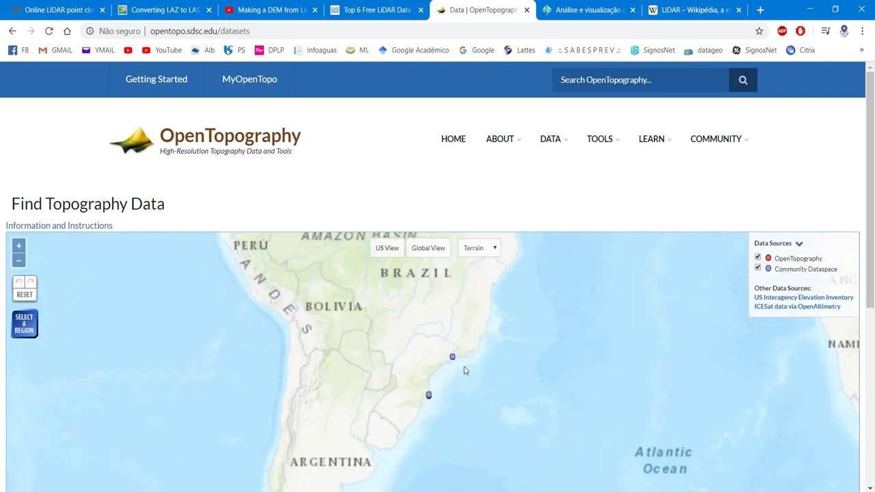
scroll(436, 309, "down", 2)
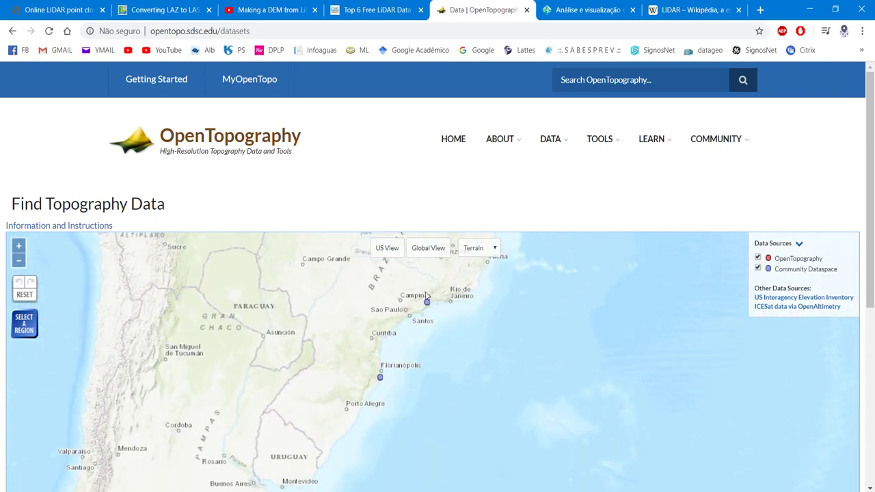
scroll(459, 400, "up", 5)
left_click_drag(459, 400, 415, 304)
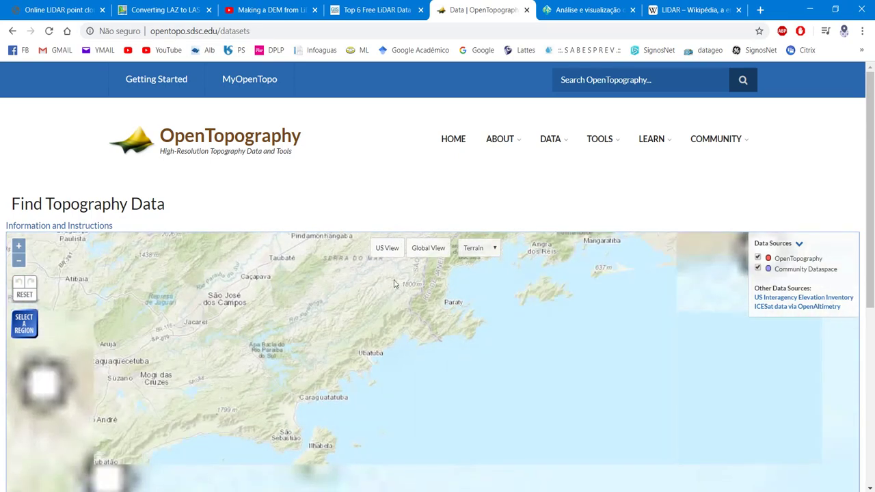
scroll(406, 317, "down", 3)
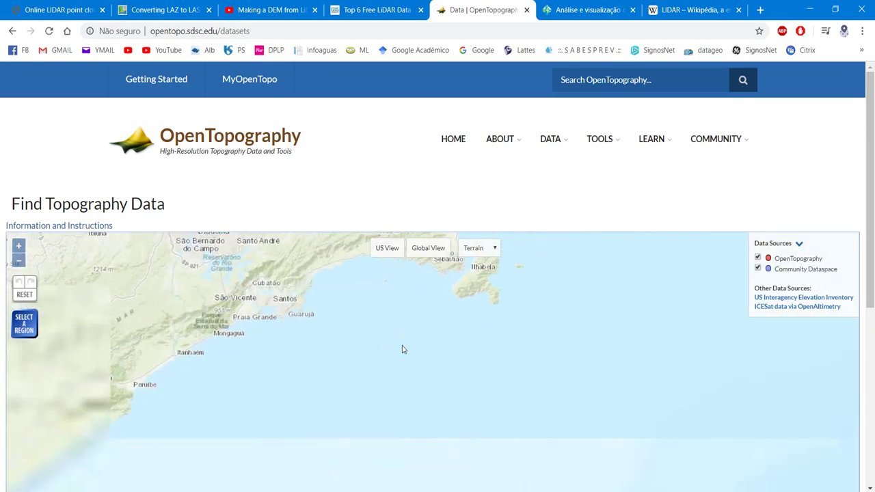
scroll(427, 301, "up", 2)
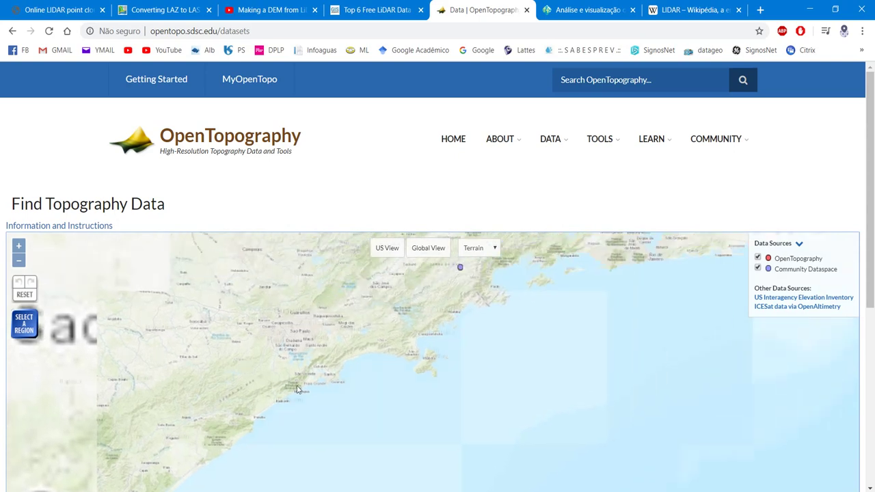
left_click(433, 298)
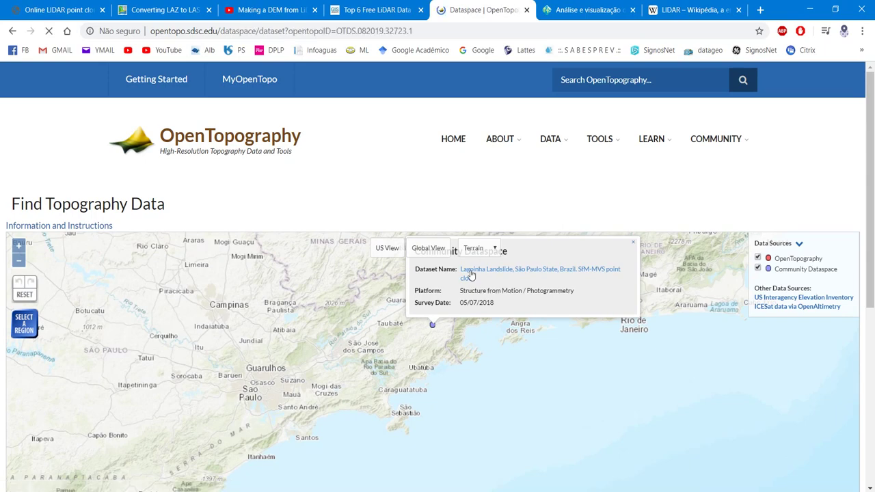
Examine the LAZ files in the pointcloud folder of the dataset's bulk download listing, and close the listing.
scroll(356, 309, "down", 15)
scroll(335, 308, "down", 3)
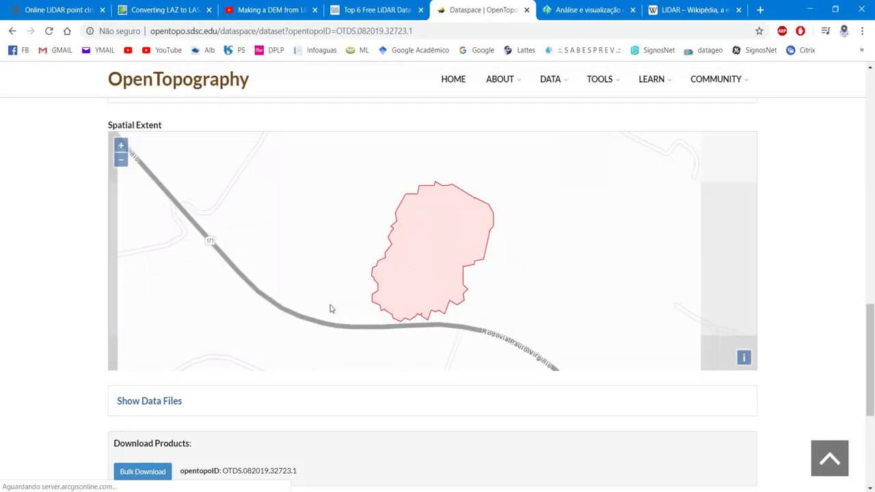
scroll(98, 350, "down", 4)
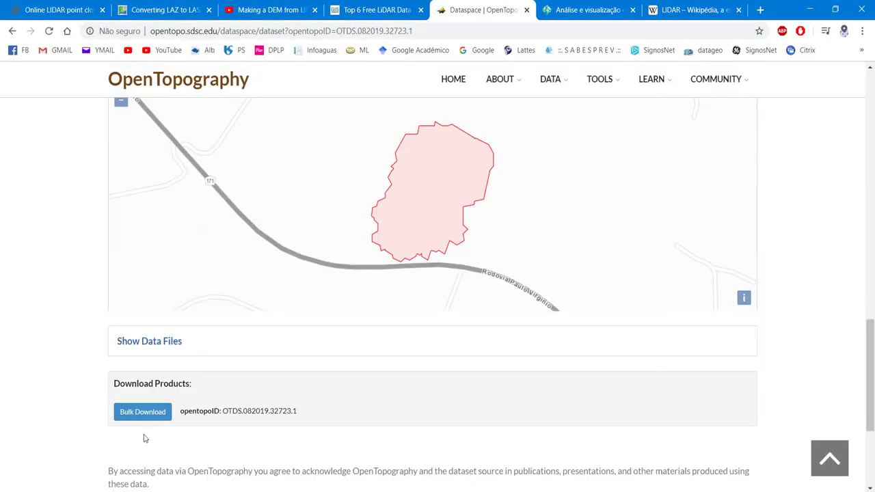
left_click(134, 233)
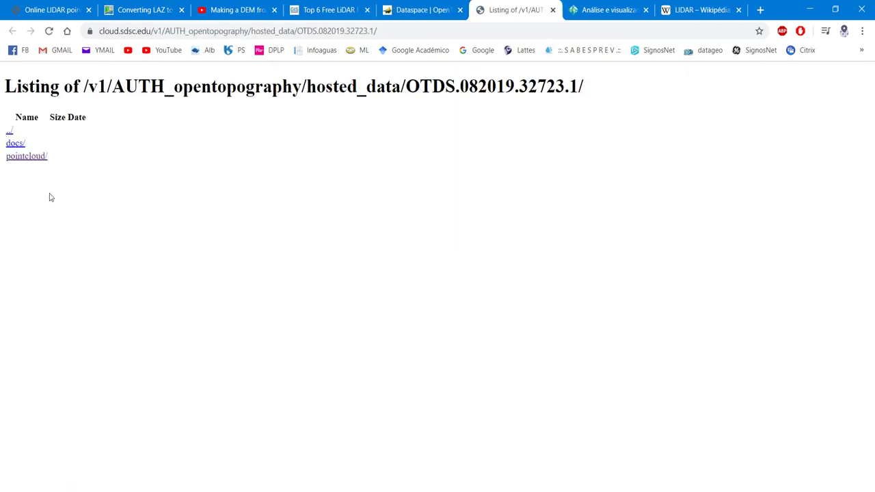
left_click(19, 157)
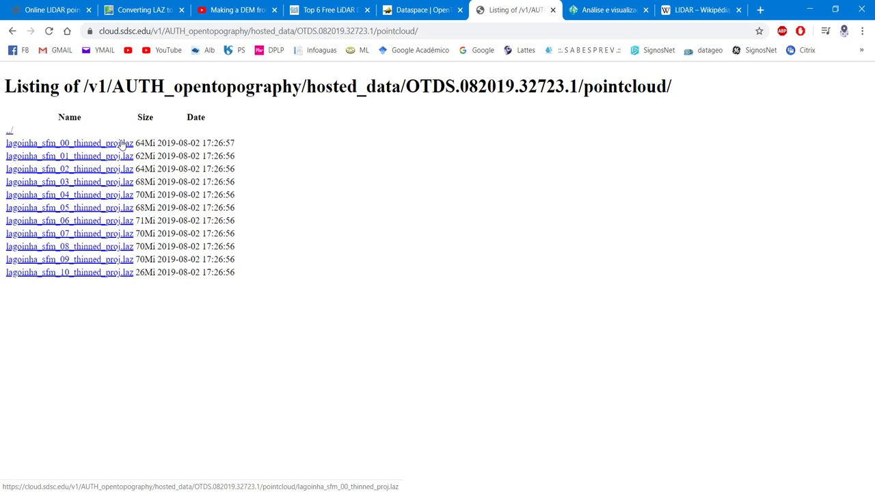
left_click(553, 10)
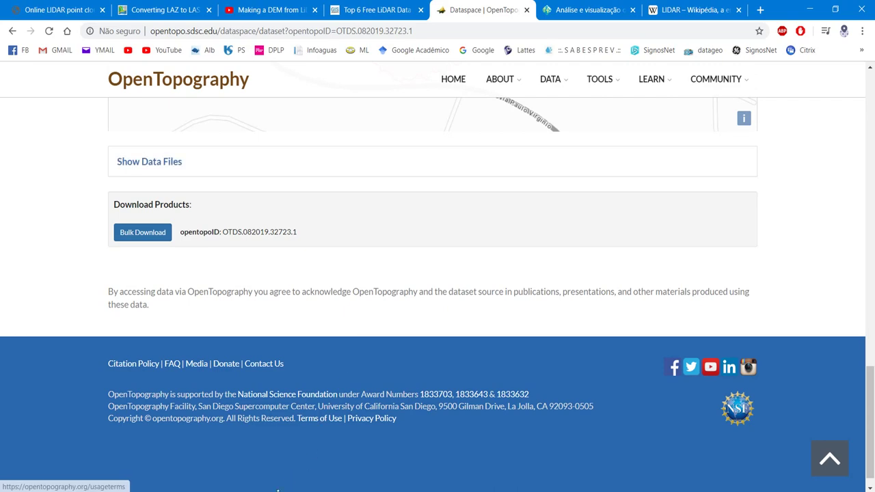
left_click(312, 491)
left_click(52, 260)
scroll(267, 223, "up", 15)
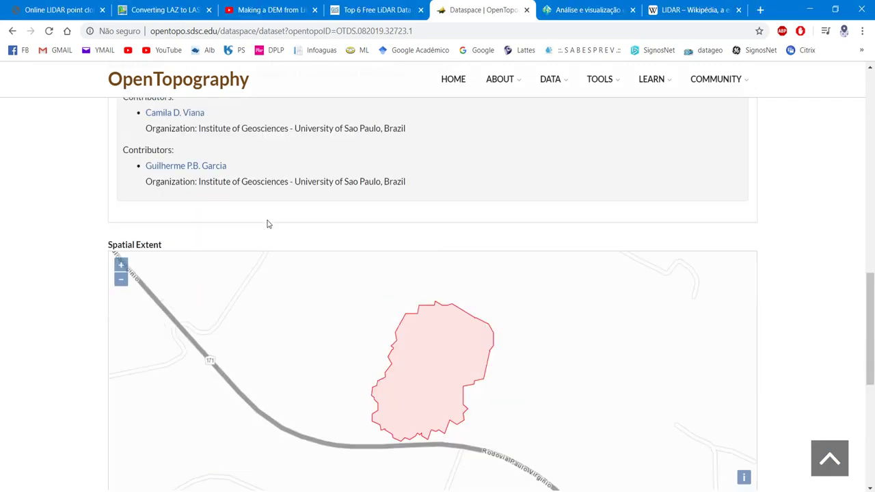
scroll(363, 195, "up", 2)
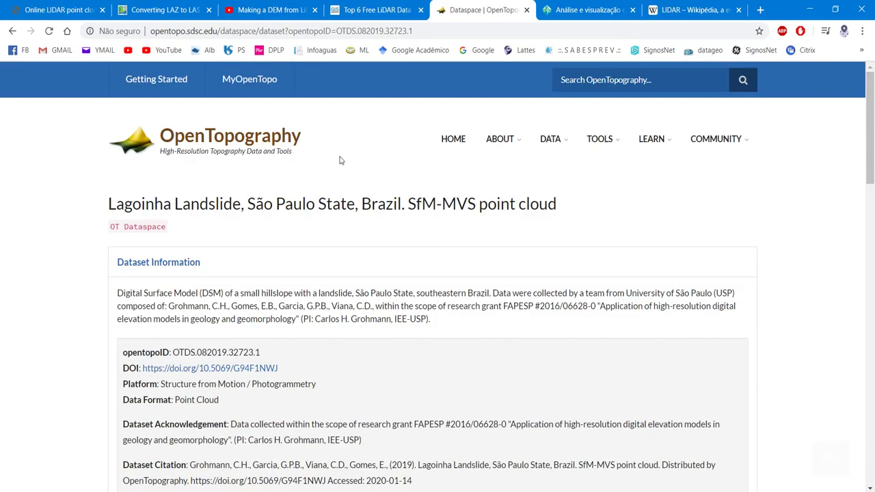
Search the web for "geosamapa" and open the GeoSampa - Prefeitura de São Paulo map site.
left_click(254, 32)
type("geosa")
key("BackSpace")
key("BackSpace")
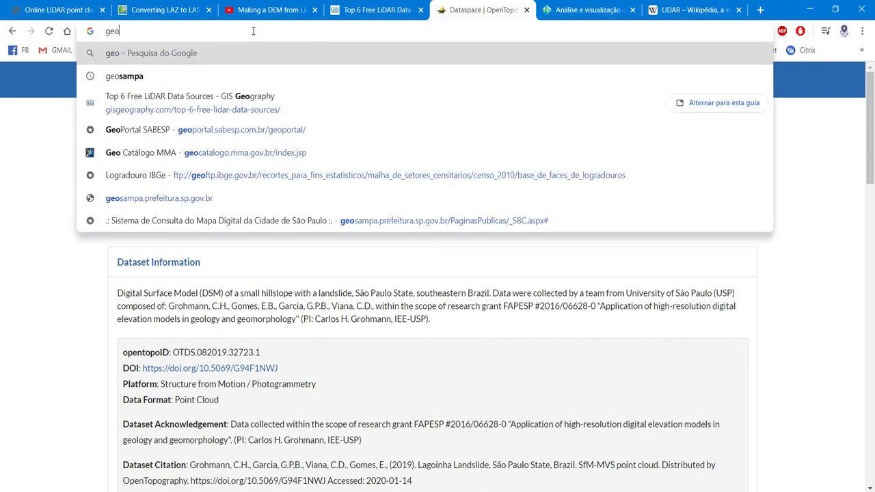
type("samapa")
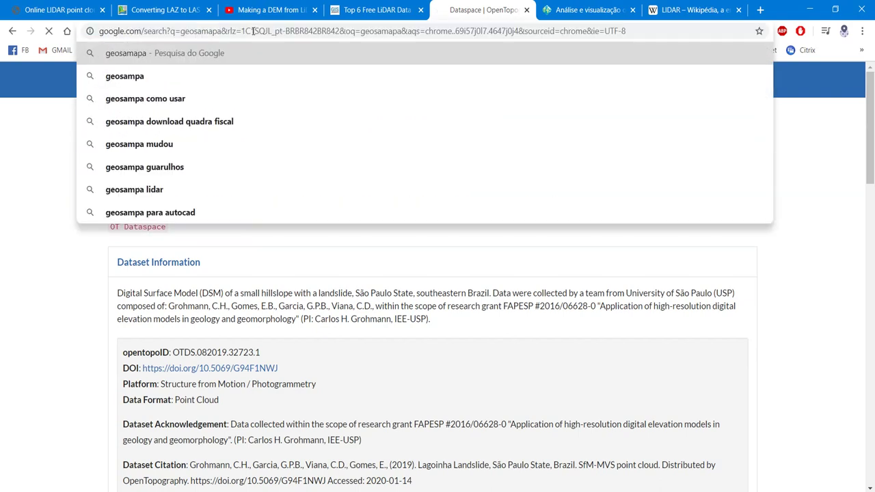
key("Return")
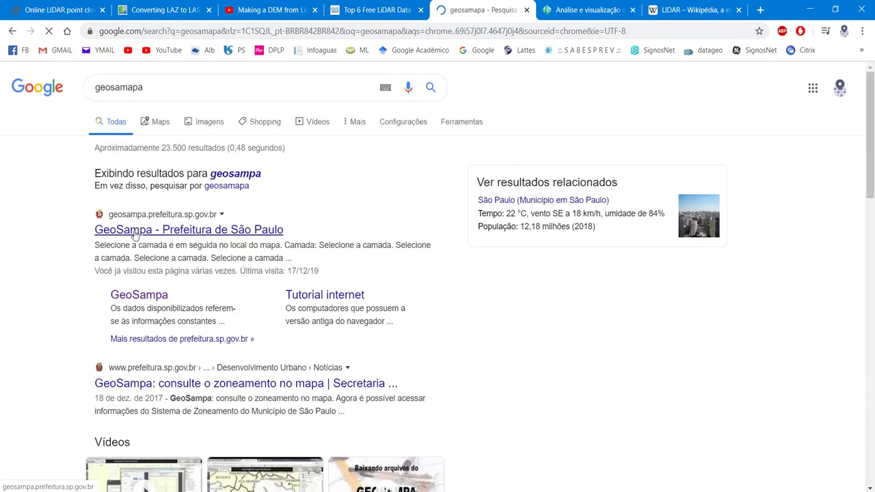
left_click(135, 233)
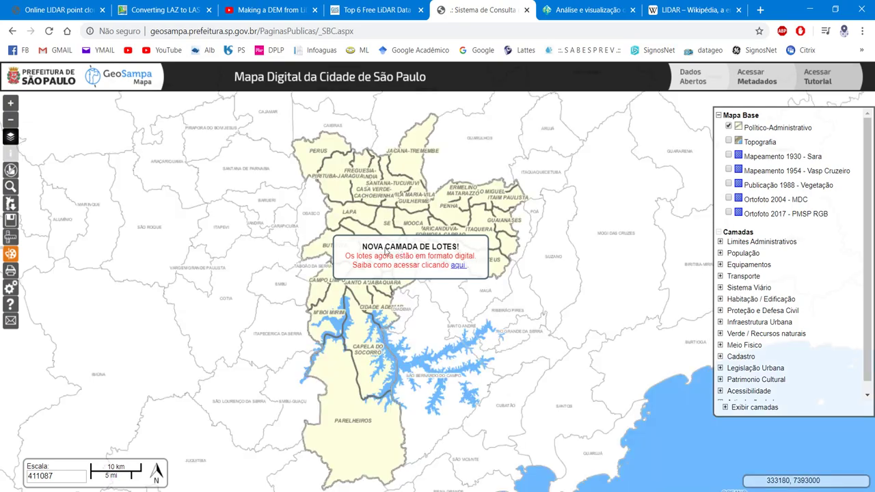
Set the image/MDC download type to MDT for the river stretch beside the Piqueri bridge.
scroll(367, 206, "up", 1)
scroll(366, 206, "up", 5)
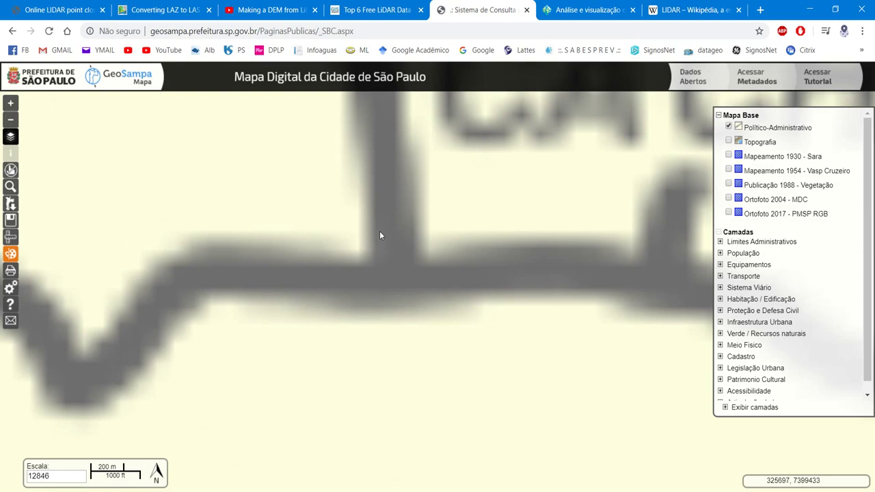
left_click_drag(354, 231, 303, 236)
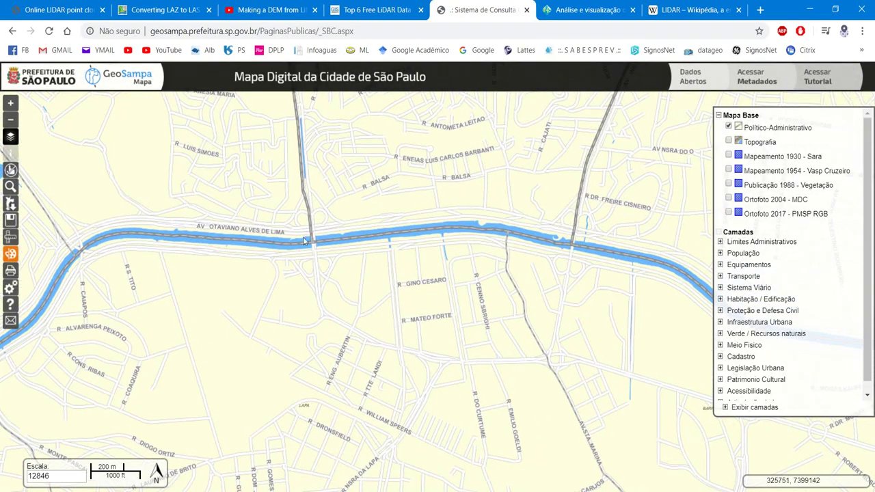
scroll(395, 239, "up", 1)
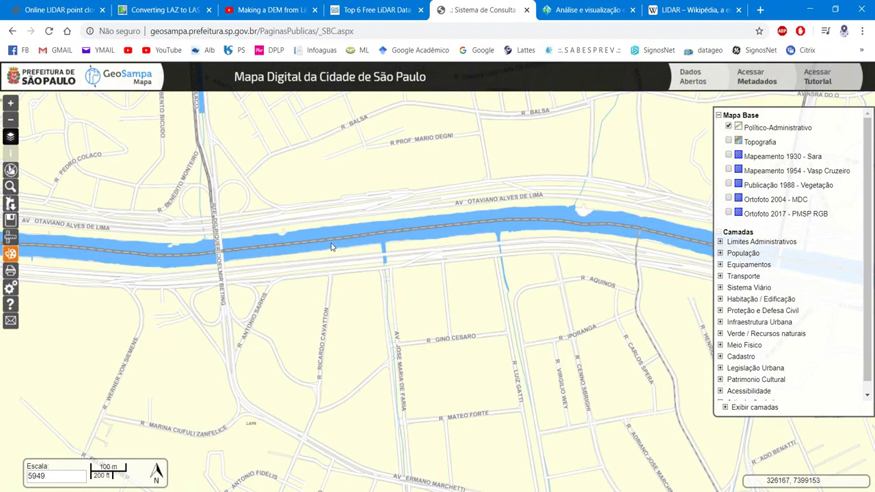
scroll(331, 247, "up", 1)
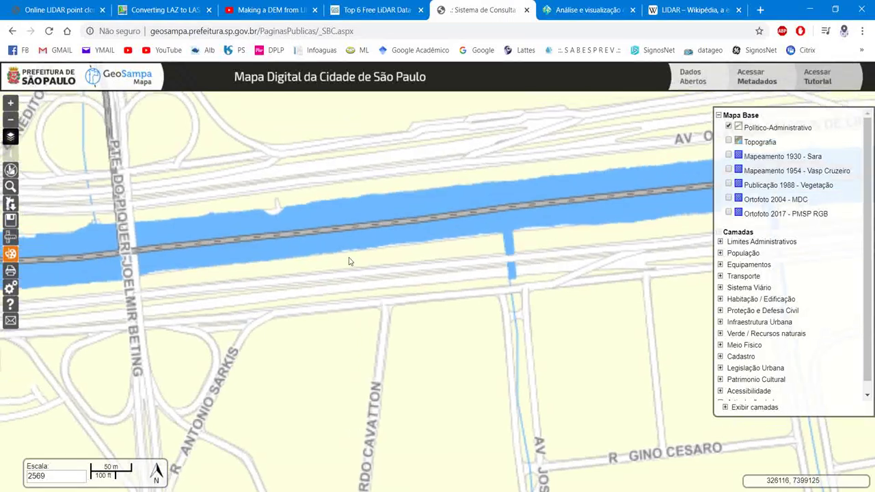
left_click_drag(349, 261, 372, 284)
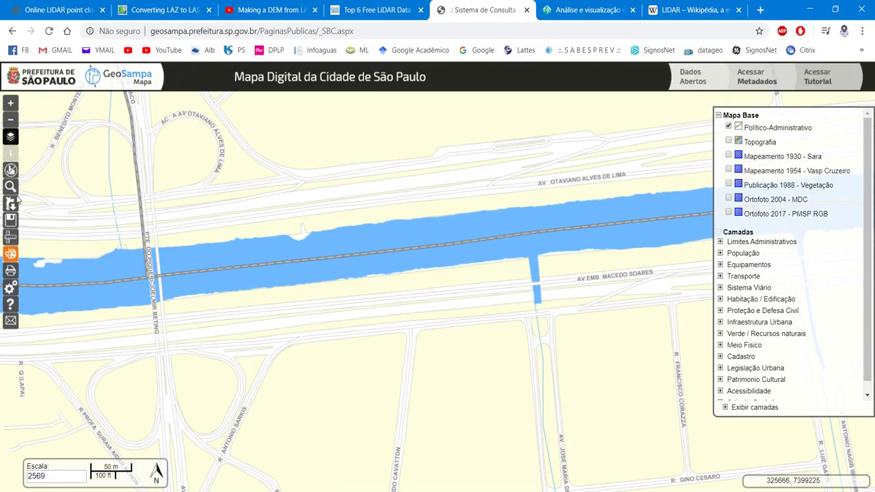
left_click(11, 187)
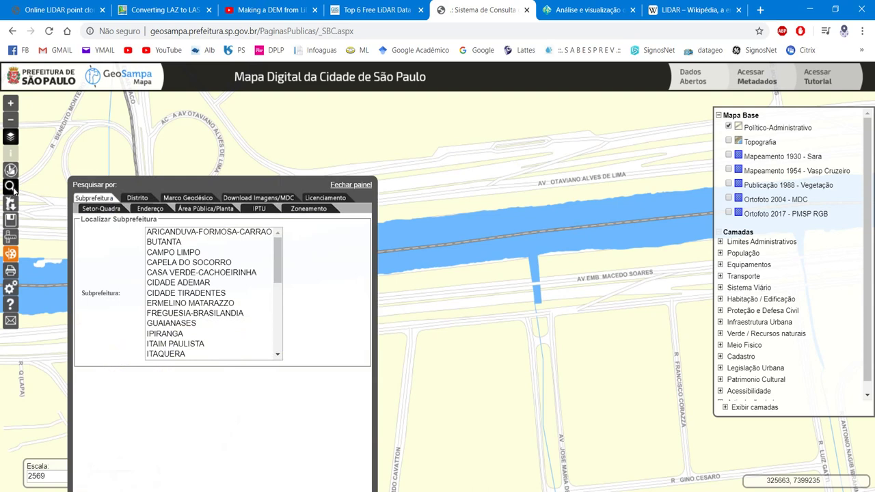
left_click(254, 200)
left_click(152, 242)
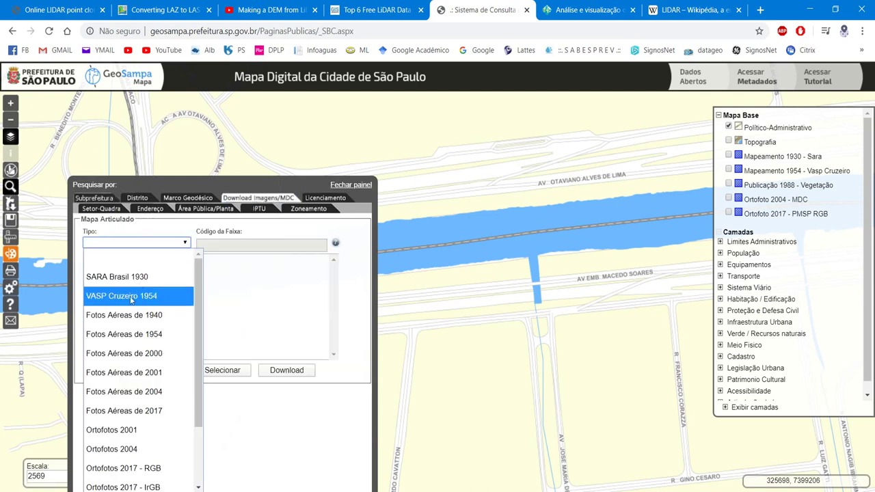
scroll(113, 342, "down", 2)
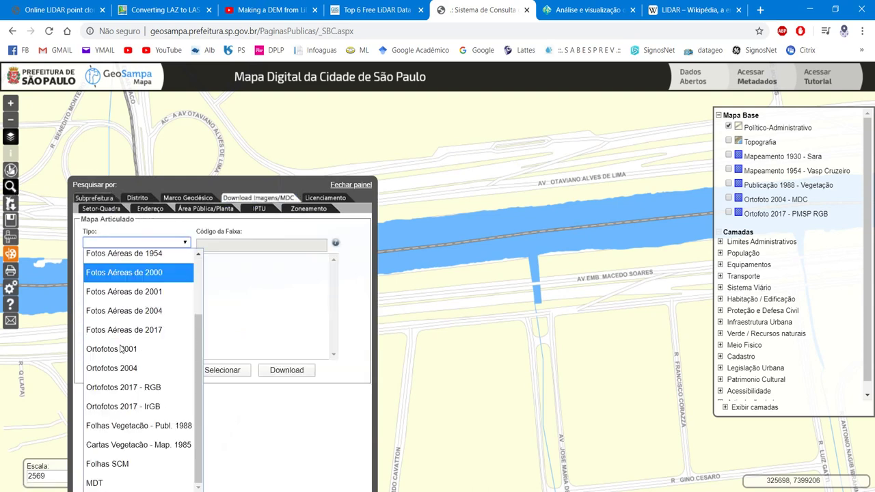
left_click(96, 483)
Select the map sheet covering the river east of the Piqueri bridge and download its file 3311-224.zip.
left_click(210, 383)
left_click(440, 236)
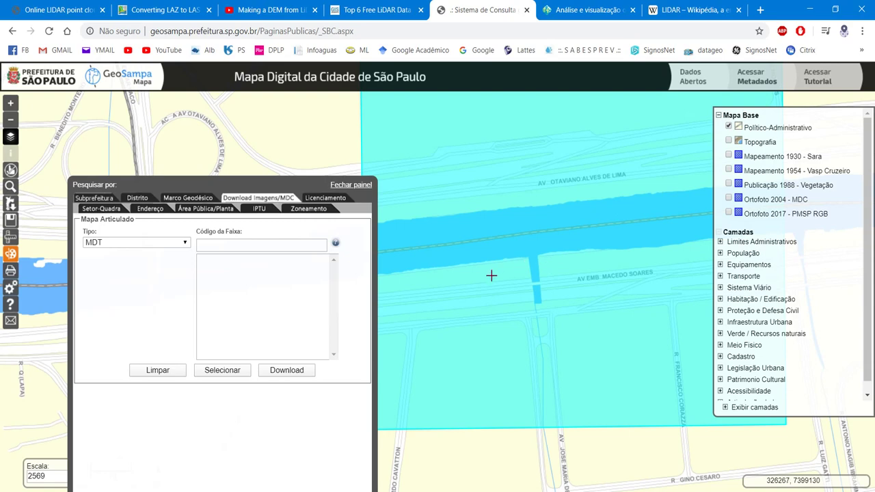
left_click(279, 371)
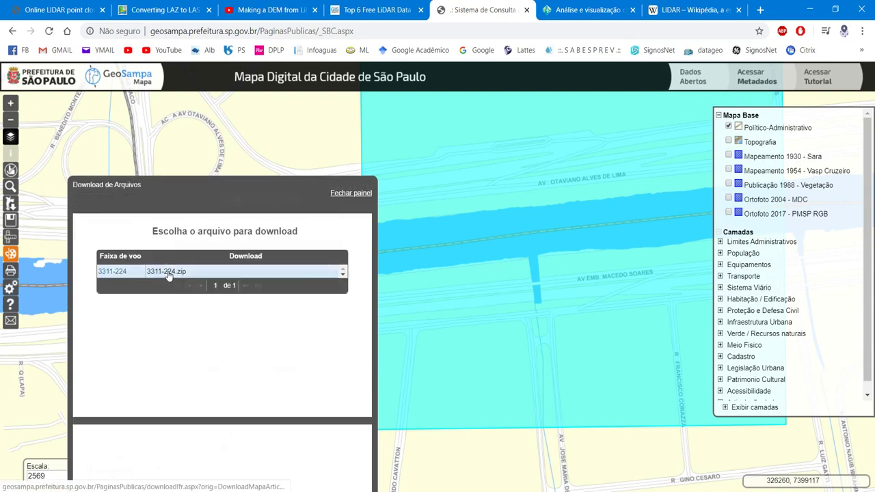
left_click(126, 270)
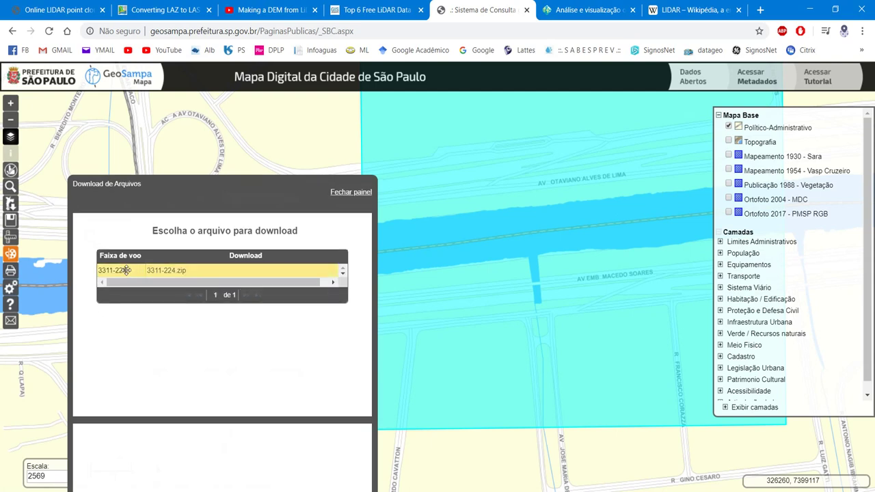
left_click(173, 271)
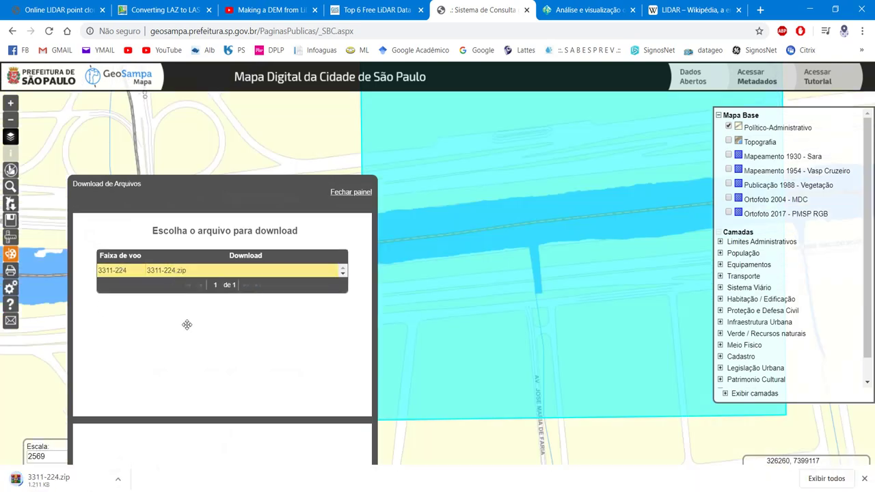
Close the file download list and set the image download type to Fotos Aéreas de 2017.
left_click(342, 195)
left_click(164, 242)
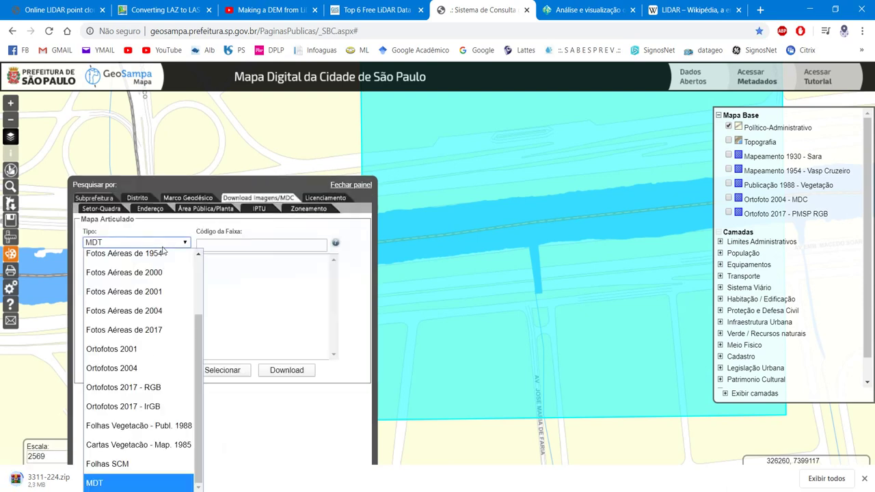
left_click(153, 335)
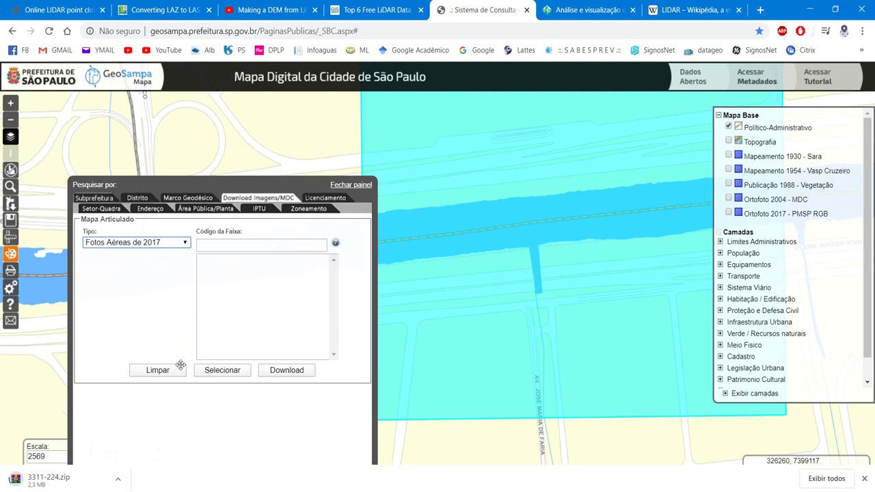
Try to download the 2017 aerial photo file 3311-224.zip for the selected map sheet.
left_click(278, 375)
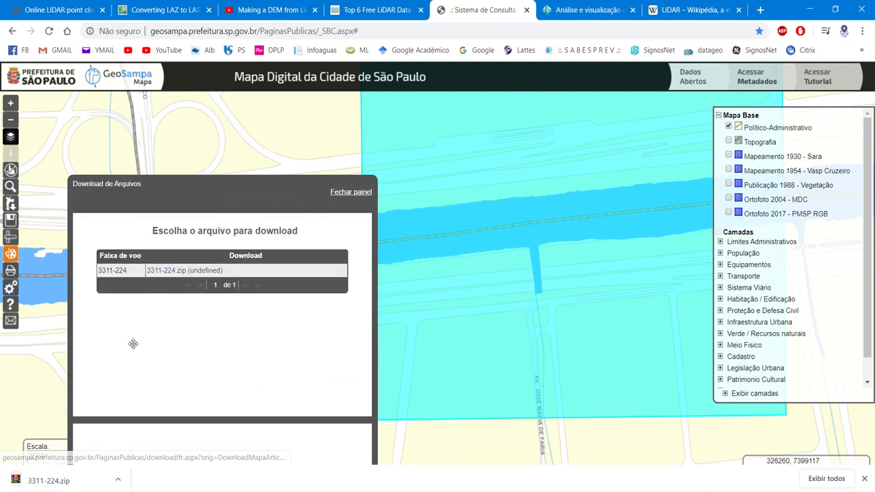
left_click(179, 272)
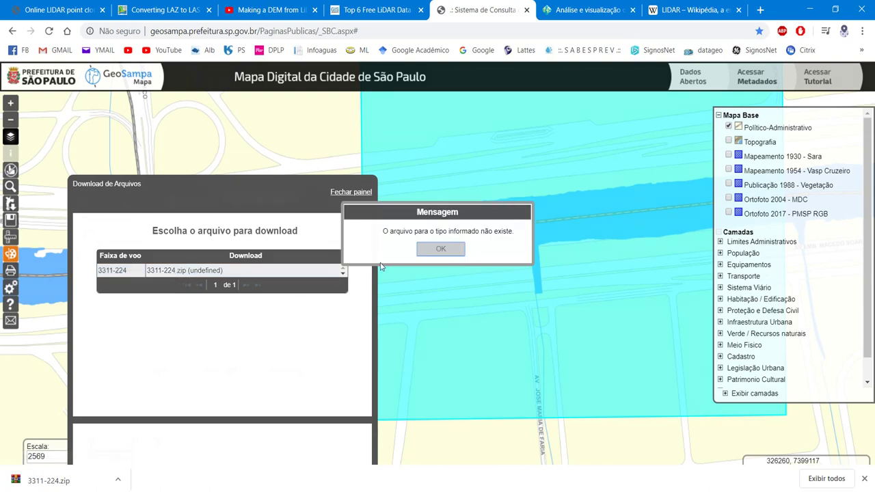
left_click(440, 250)
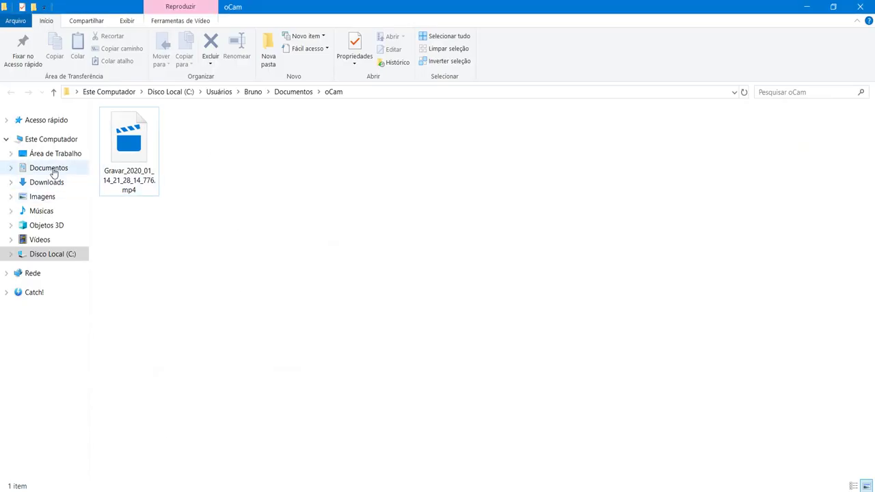
In File Explorer, extract 3311-224.zip from the Downloads folder into its own 3311-224 folder.
left_click(50, 168)
left_click(47, 182)
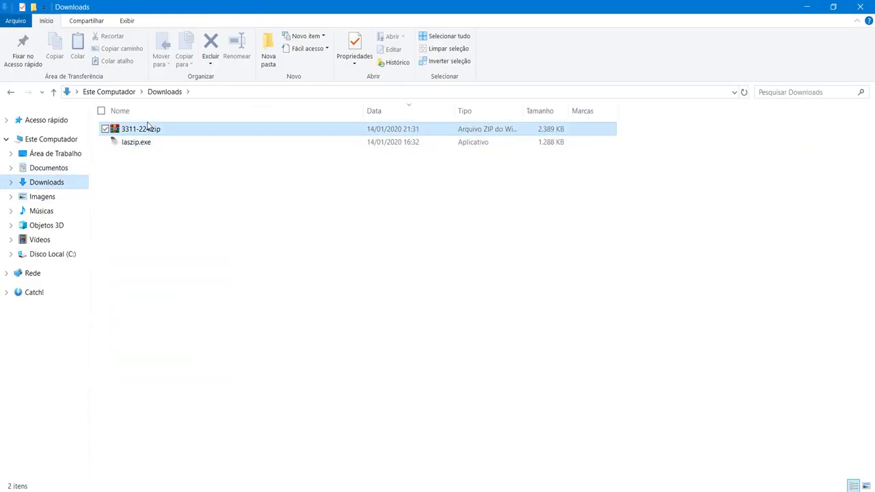
left_click(148, 128)
right_click(147, 131)
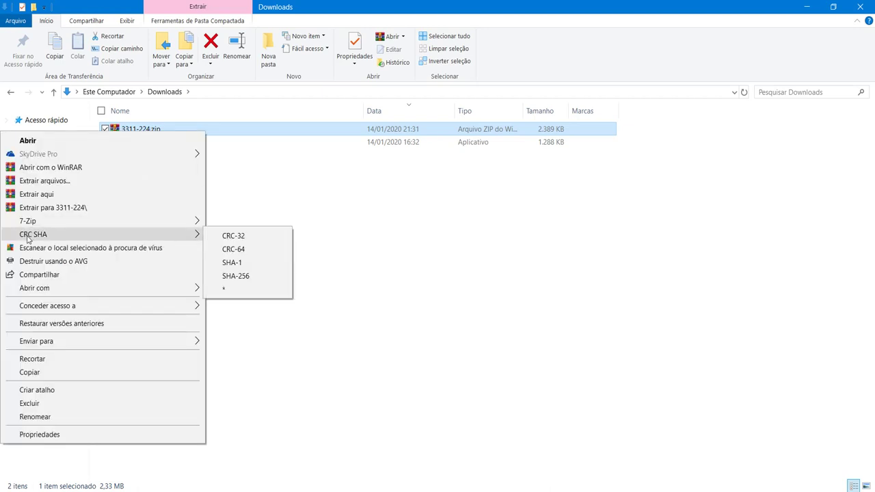
left_click(63, 213)
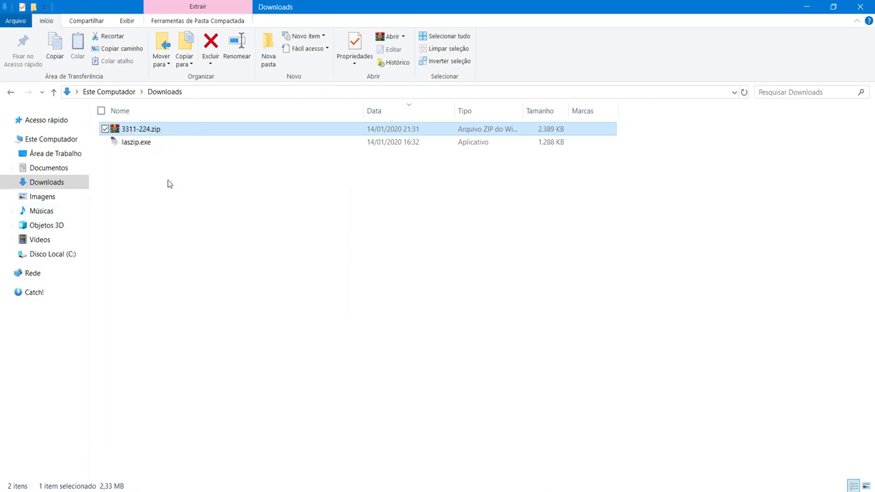
Move MDT_3311-224_1000_v1.laz out of the extracted 3311-224 folder into the Downloads folder.
double_click(144, 156)
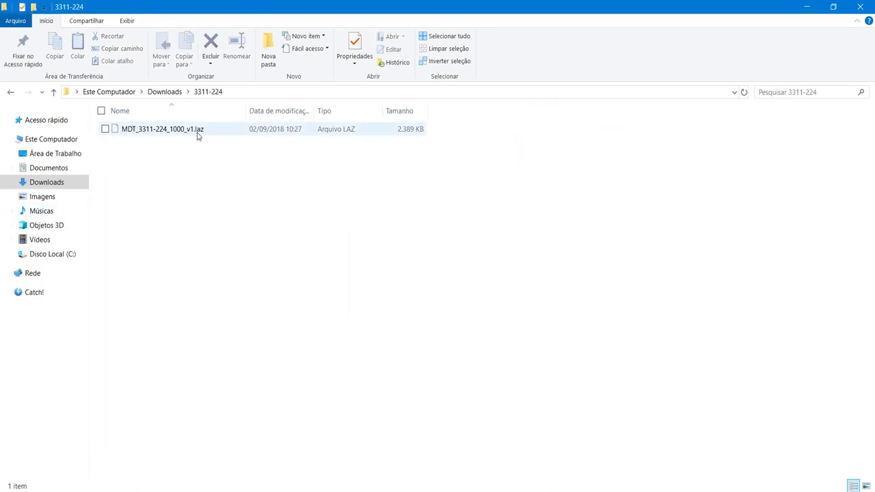
left_click(198, 134)
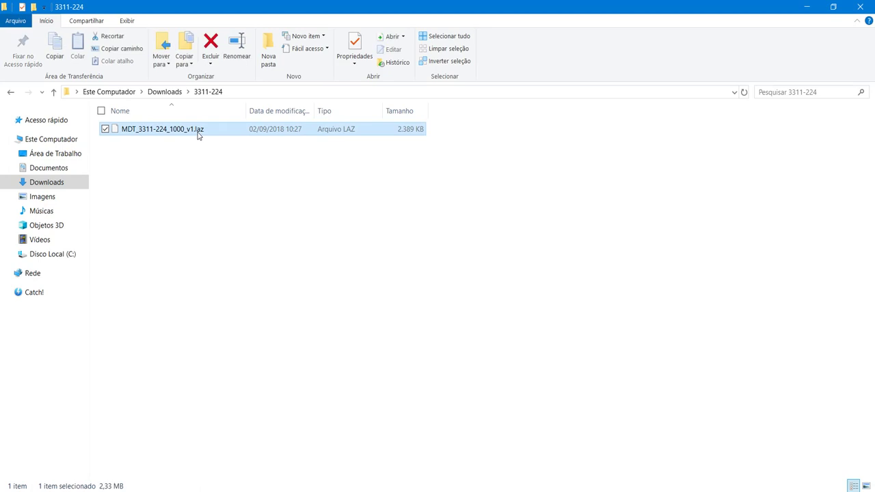
left_click(164, 92)
right_click(157, 206)
left_click(120, 323)
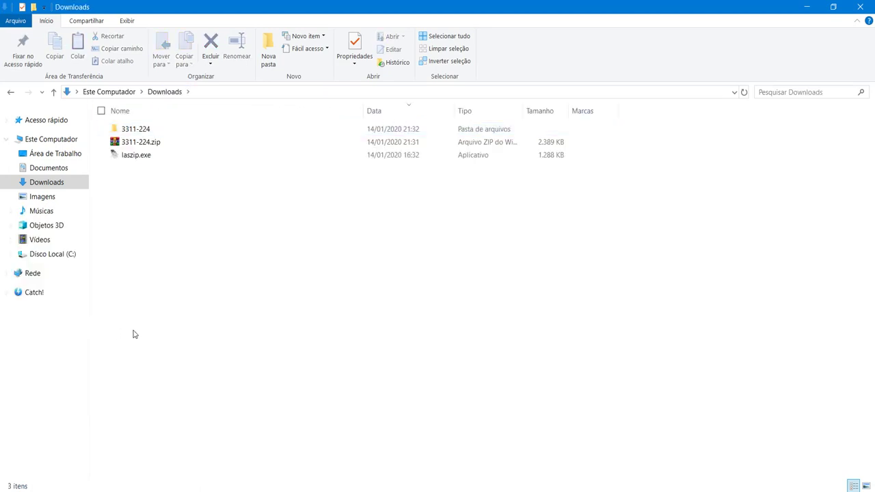
Delete the emptied 3311-224 folder and the MDT archive 3311-224.zip from Downloads.
left_click(157, 141)
left_click(153, 131, "ctrl")
right_click(153, 133)
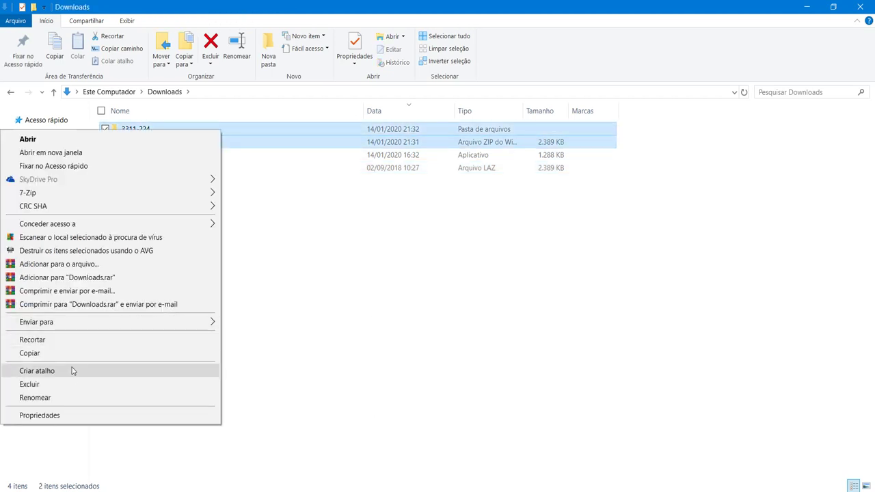
left_click(72, 385)
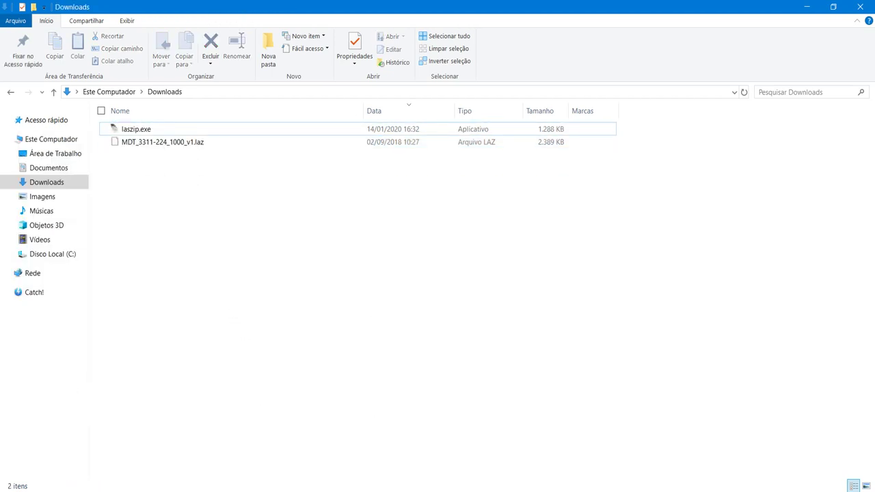
Return to GeoSampa in the browser and retry downloading the 2017 aerial photo file 3311-224.zip.
left_click(171, 490)
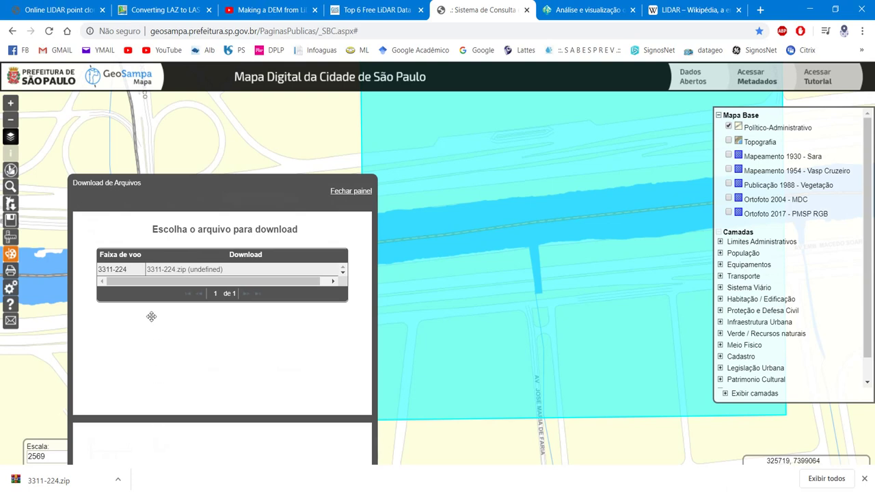
left_click(155, 272)
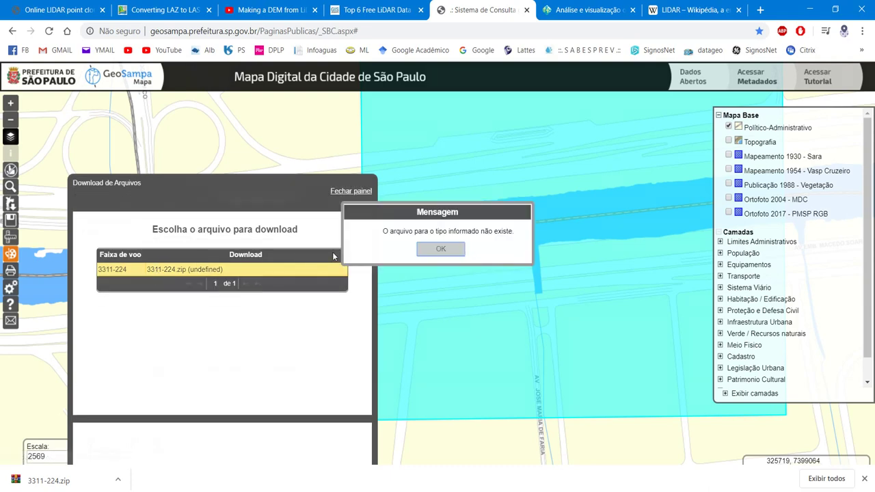
left_click(440, 249)
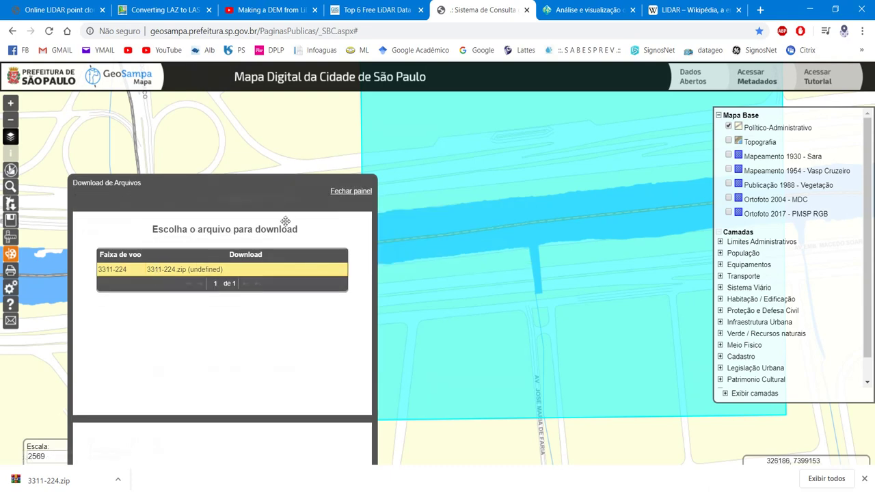
Close the file list, set the image download type to Ortofotos 2017 - RGB, and download 3311-224.zip for the selected sheet.
left_click(348, 194)
left_click(181, 243)
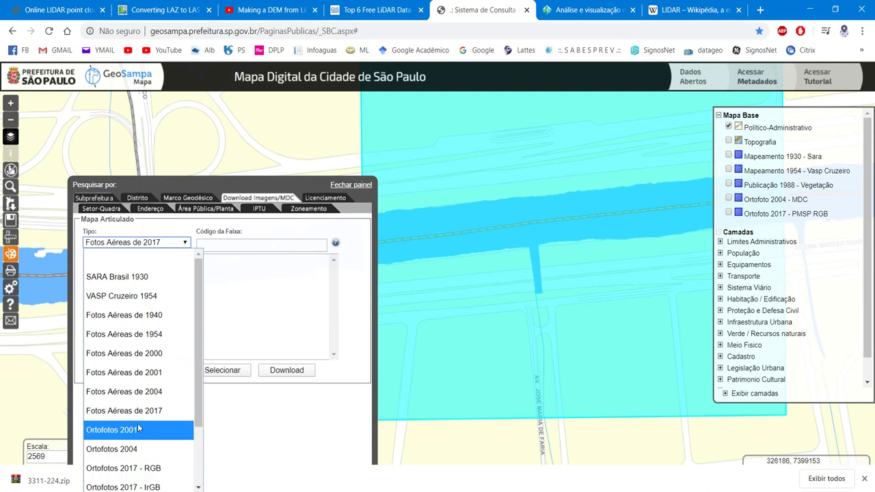
left_click(140, 469)
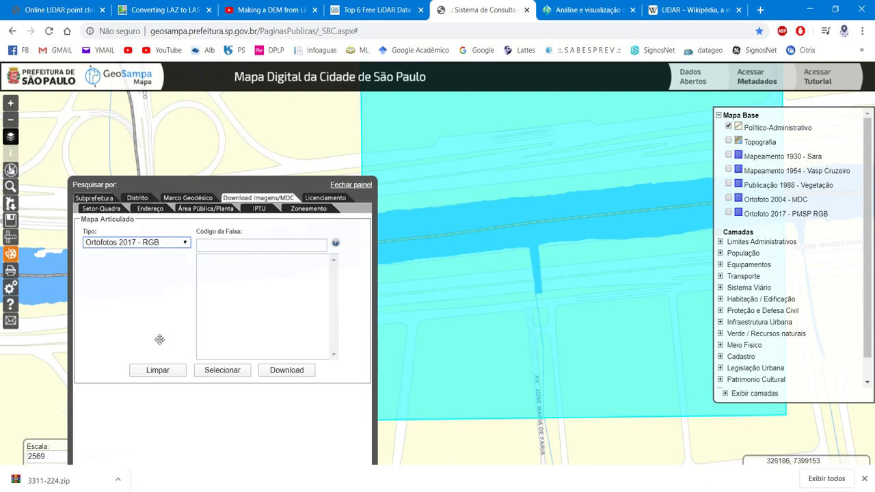
left_click(276, 374)
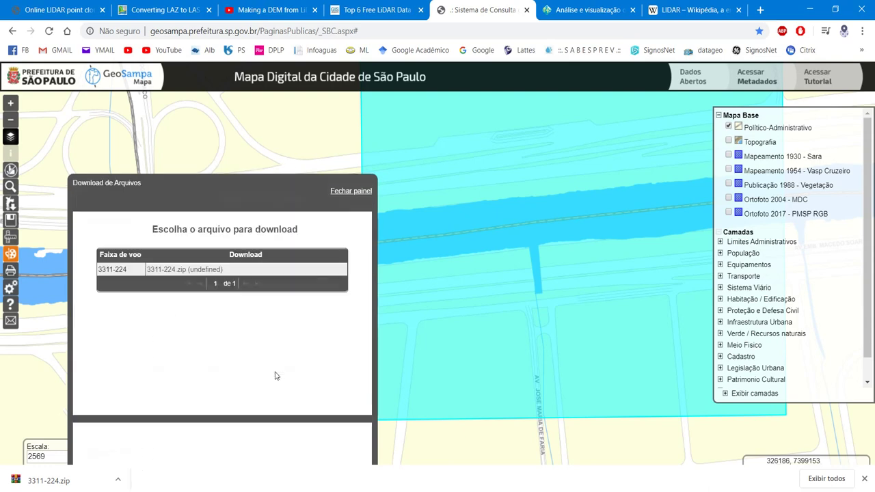
left_click(177, 271)
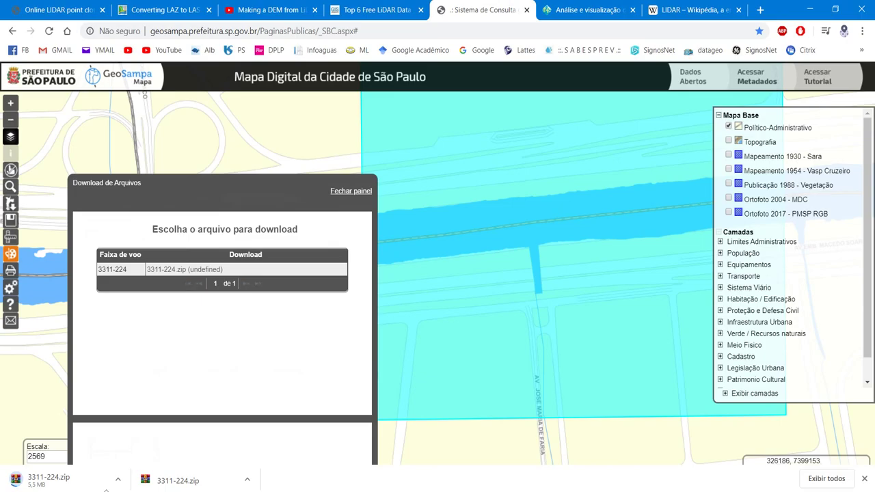
Switch to the Downloads folder in File Explorer, run laszip.exe to view its interface, and close it.
key("alt+Tab")
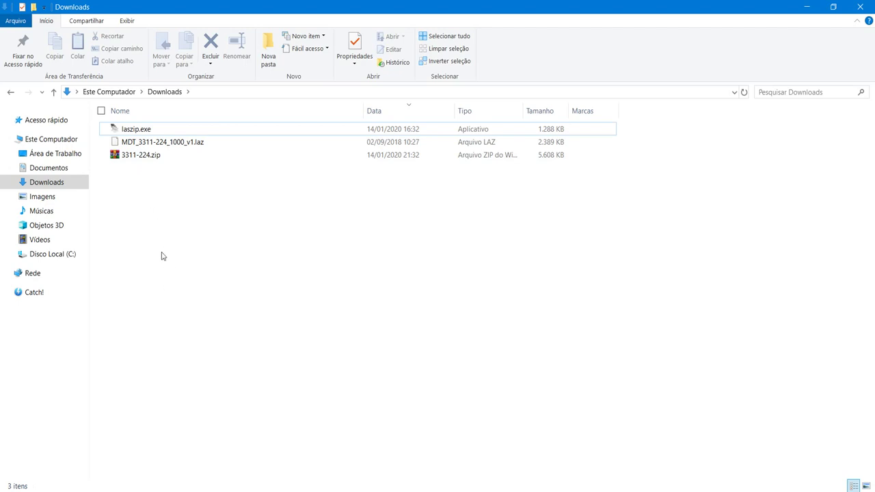
double_click(140, 130)
left_click(475, 267)
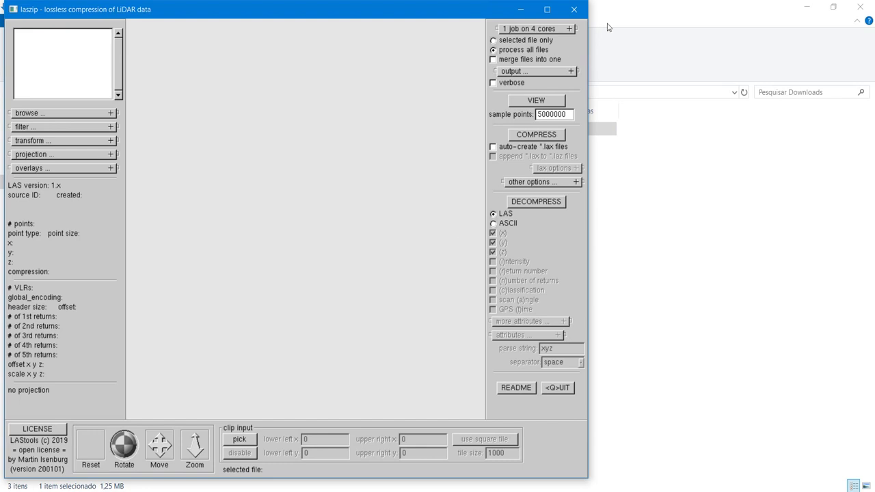
left_click(585, 9)
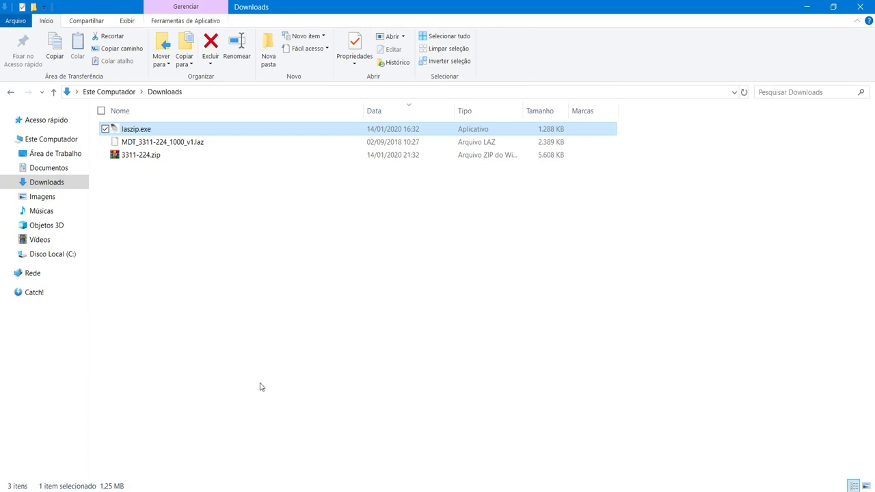
Extract the newly downloaded orthophoto archive 3311-224.zip into a 3311-224 folder.
left_click(146, 160)
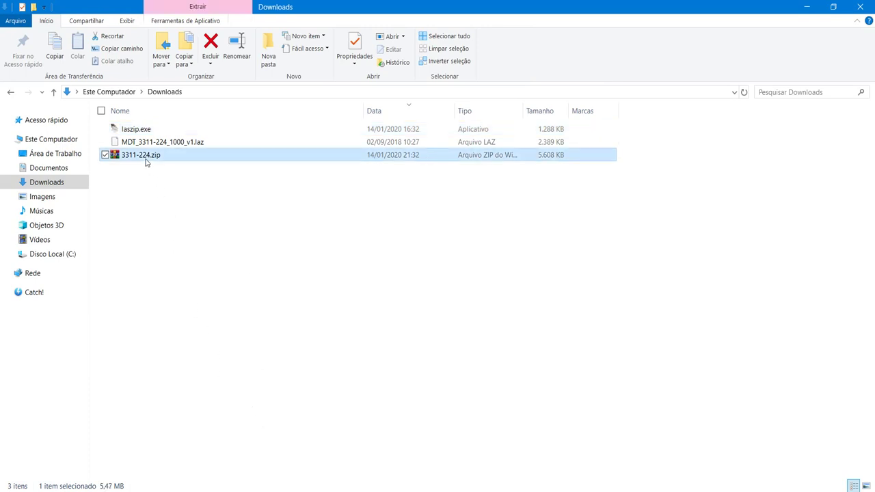
right_click(146, 159)
left_click(82, 235)
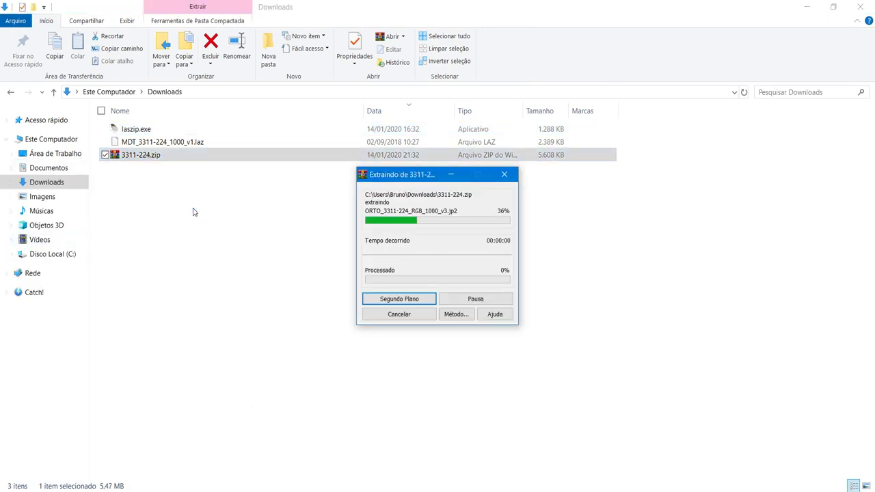
Move ORTO_3311-224_RGB_1000_v3.jgw and ORTO_3311-224_RGB_1000_v3.jp2 from the extracted 3311-224 folder into Downloads.
double_click(149, 173)
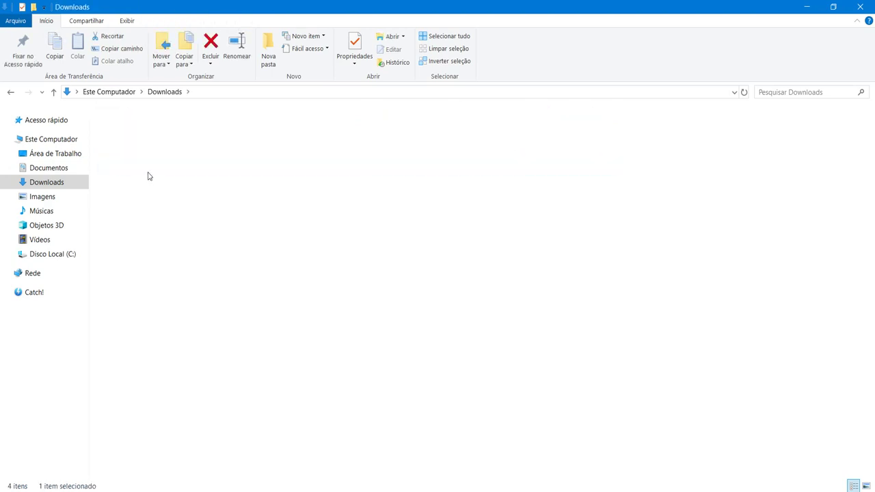
left_click_drag(197, 172, 163, 126)
right_click(216, 128)
left_click(41, 316)
left_click(11, 96)
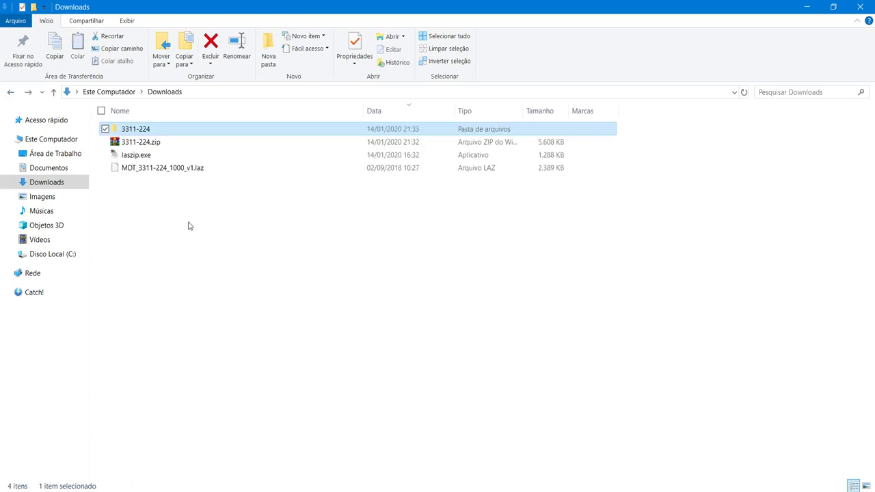
right_click(187, 224)
left_click(102, 336)
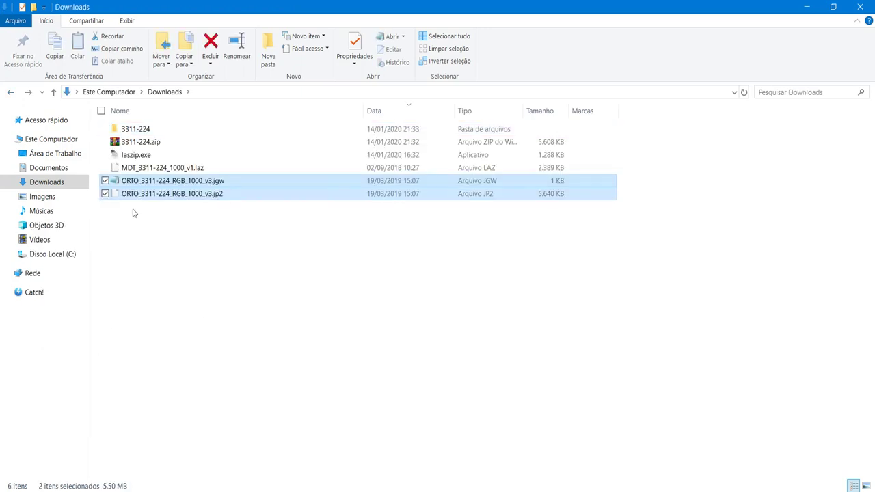
Delete the 3311-224 folder and the orthophoto archive 3311-224.zip, keeping laszip.exe, the LAZ file and the ORTO files.
left_click(215, 194)
left_click(220, 182)
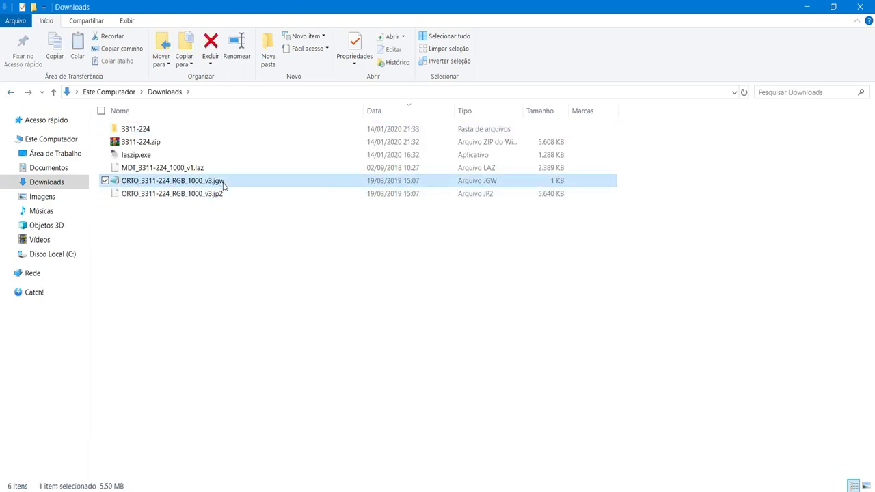
left_click(135, 169)
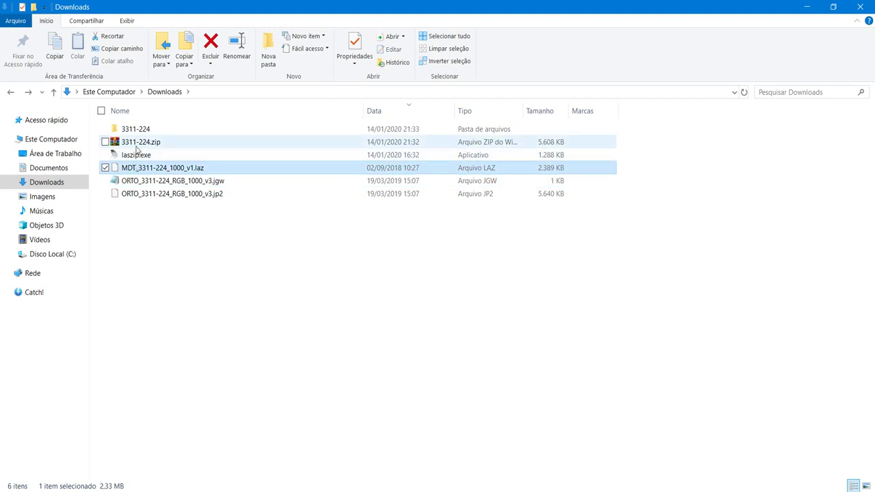
left_click(123, 141)
left_click(126, 130, "ctrl")
right_click(126, 131)
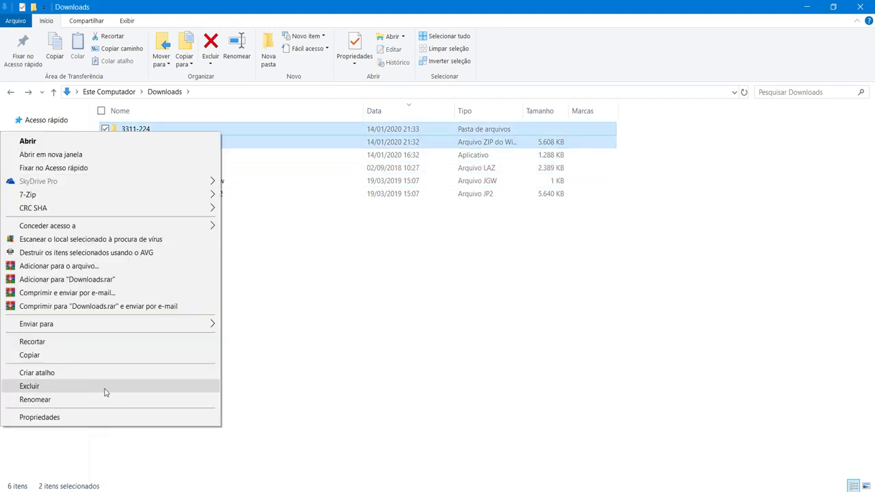
left_click(103, 387)
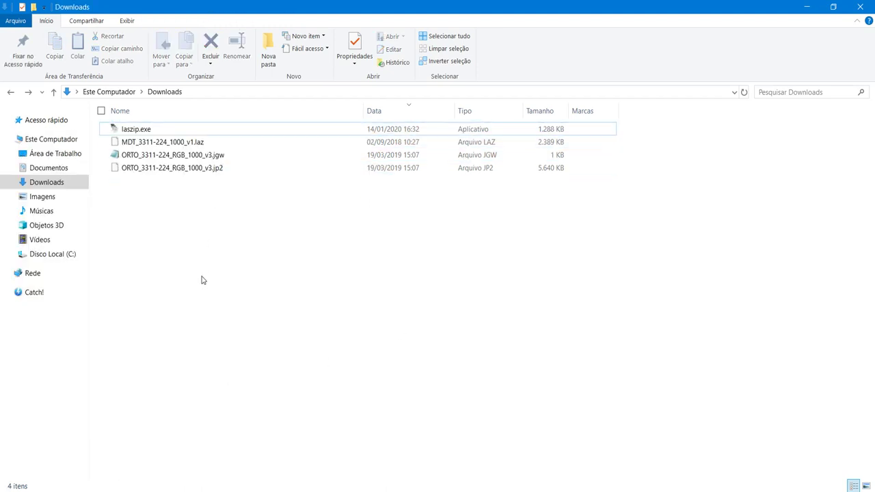
Switch to the browser, find the open article "Converting LAZ to LAS files", and examine its numbered LASzip conversion instructions.
left_click(144, 132)
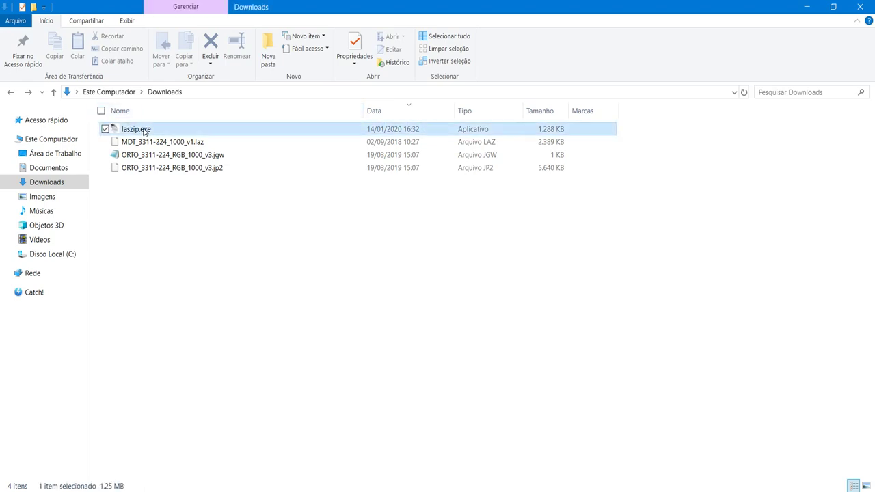
key("alt+Tab")
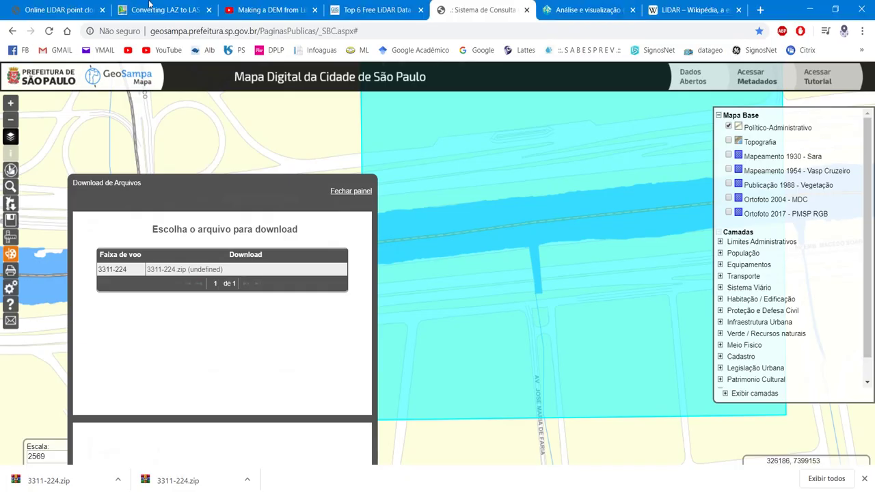
left_click(68, 10)
key("ctrl+6")
left_click(338, 5)
left_click(287, 7)
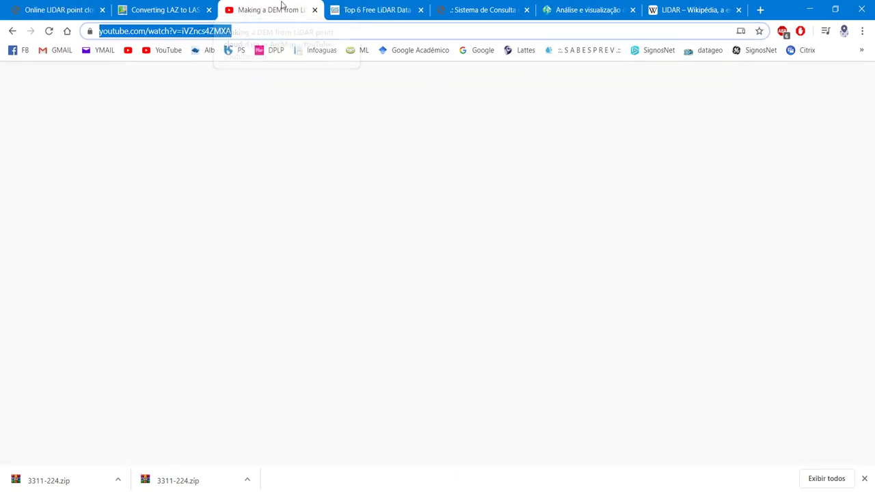
left_click(328, 6)
left_click(190, 6)
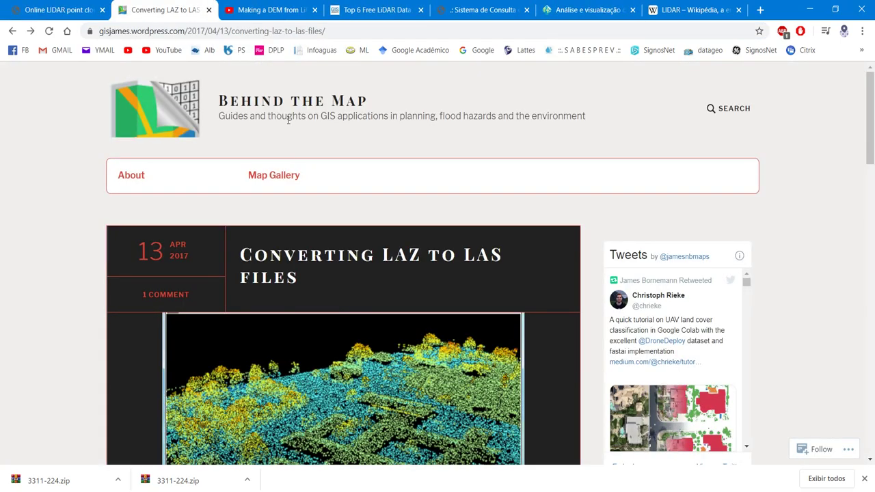
scroll(454, 258, "down", 5)
left_click_drag(510, 417, 516, 418)
scroll(514, 418, "down", 4)
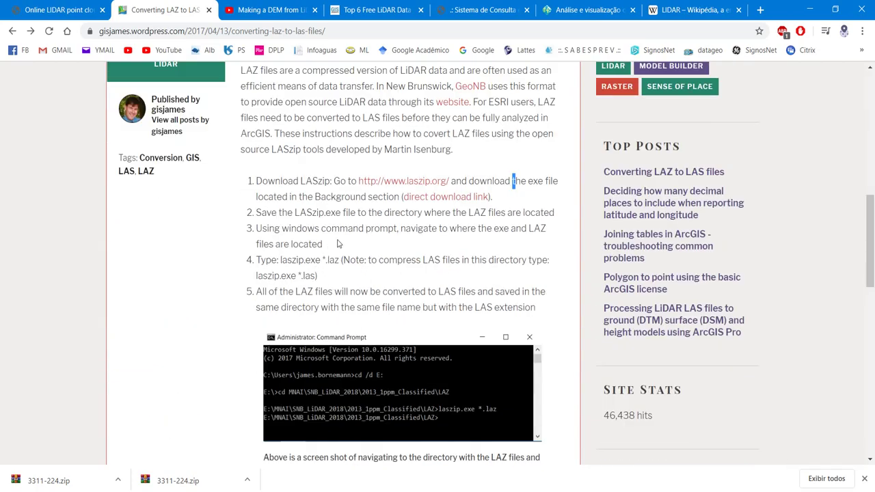
Switch to the Downloads folder and check that laszip.exe and MDT_3311-224_1000_v1.laz are stored together.
left_click(48, 481)
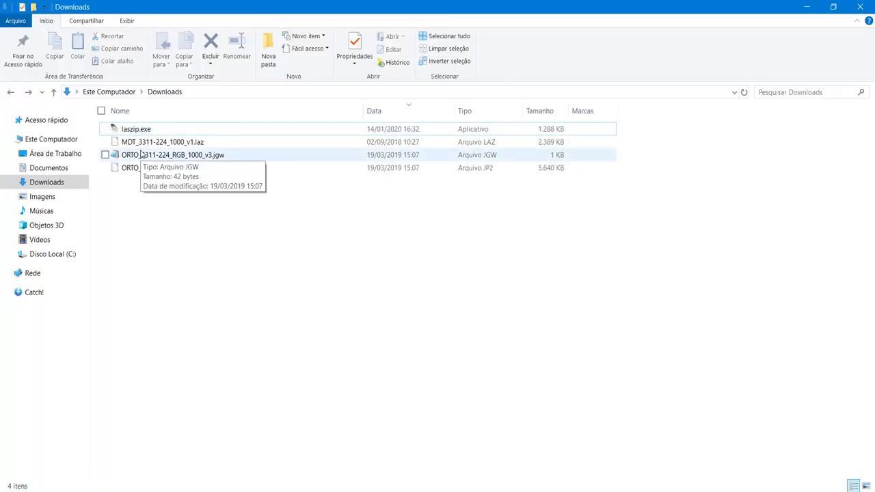
left_click(140, 130)
left_click(157, 210)
left_click(161, 142)
left_click(166, 226)
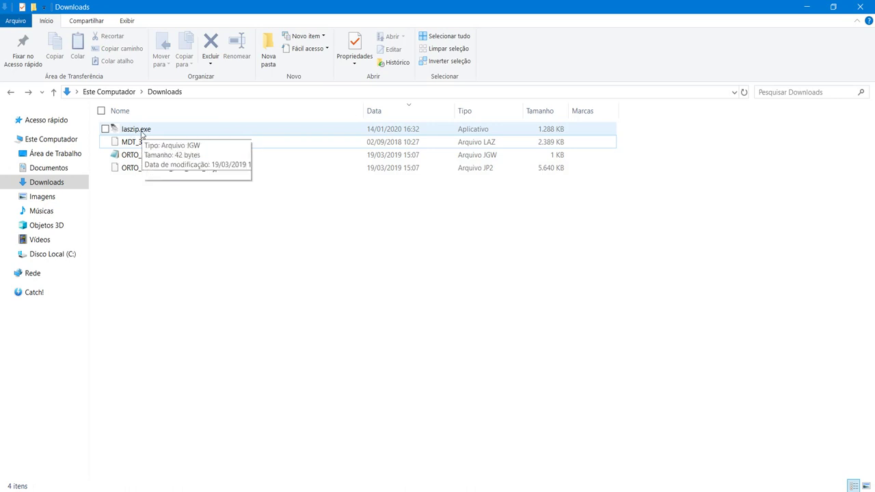
left_click(145, 131)
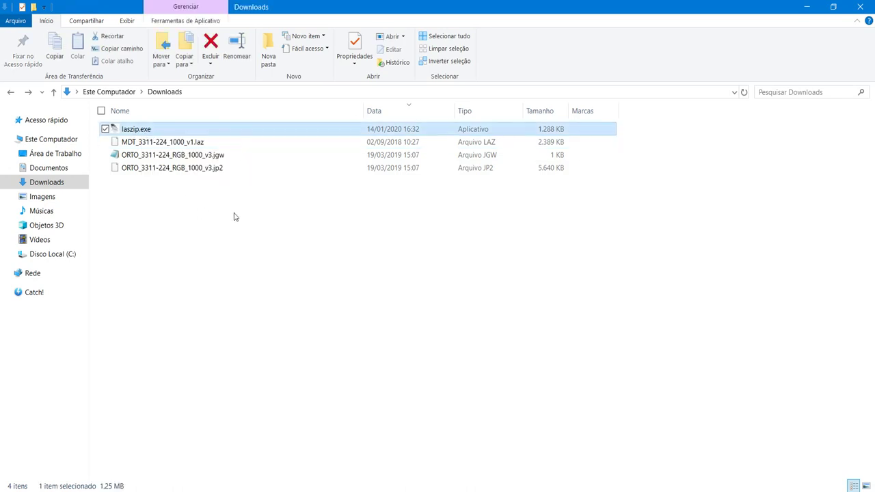
Open a Windows Command Prompt window and place it so that the article's LASzip instructions stay readable.
left_click(807, 7)
scroll(351, 277, "down", 1)
left_click(3, 490)
type("promp")
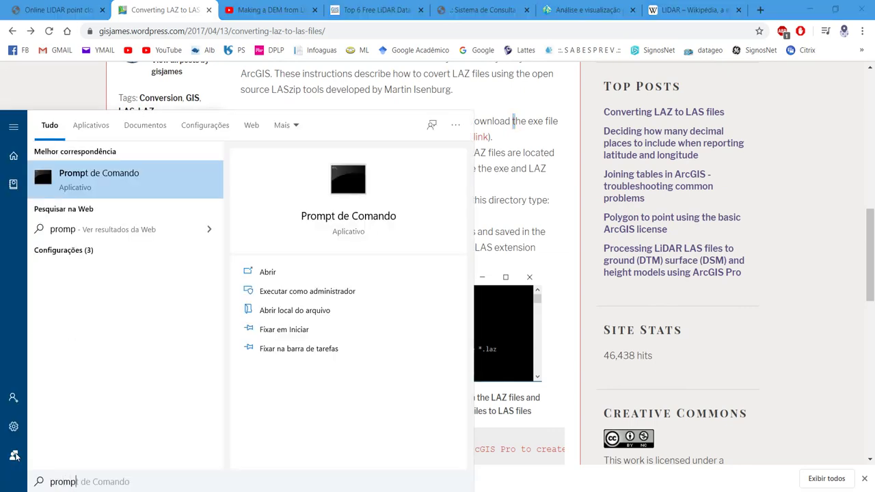
left_click(155, 183)
left_click_drag(214, 62, 646, 221)
left_click(564, 258)
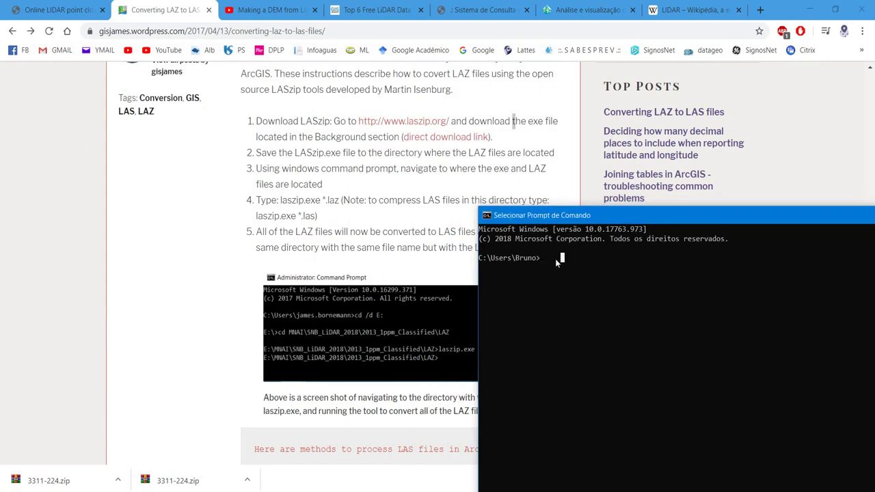
left_click(546, 259)
Copy the full path of the Downloads folder from its location properties.
key("alt+Tab")
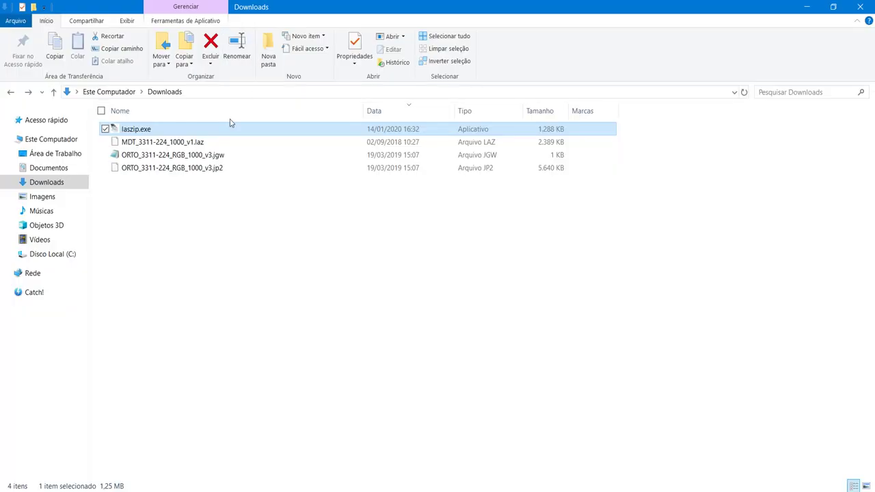
left_click(156, 93)
right_click(190, 246)
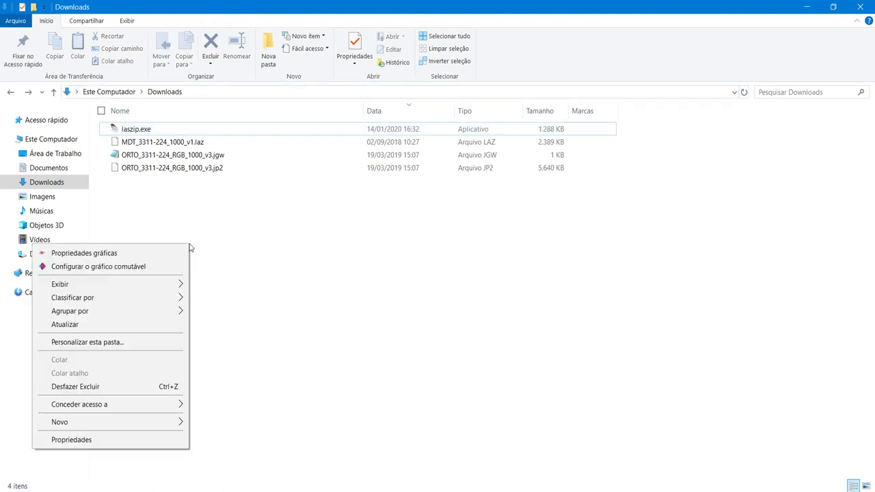
left_click(99, 439)
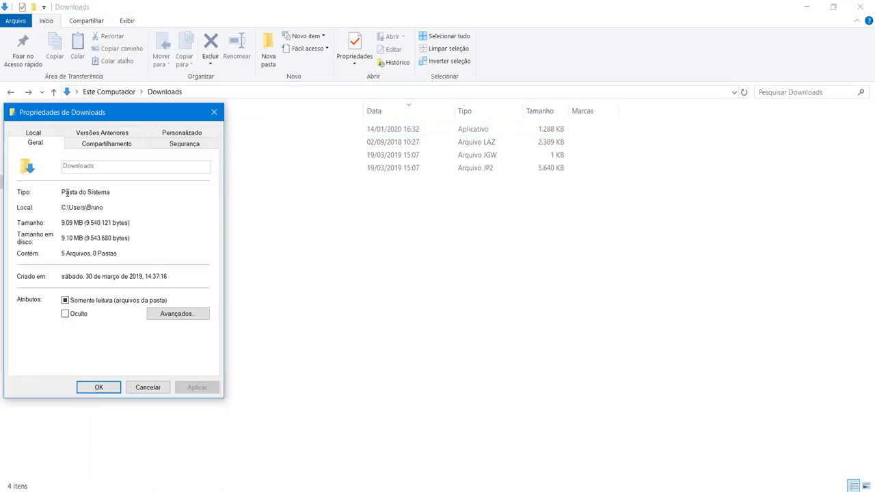
left_click(171, 155)
triple_click(257, 255)
key("ctrl+c")
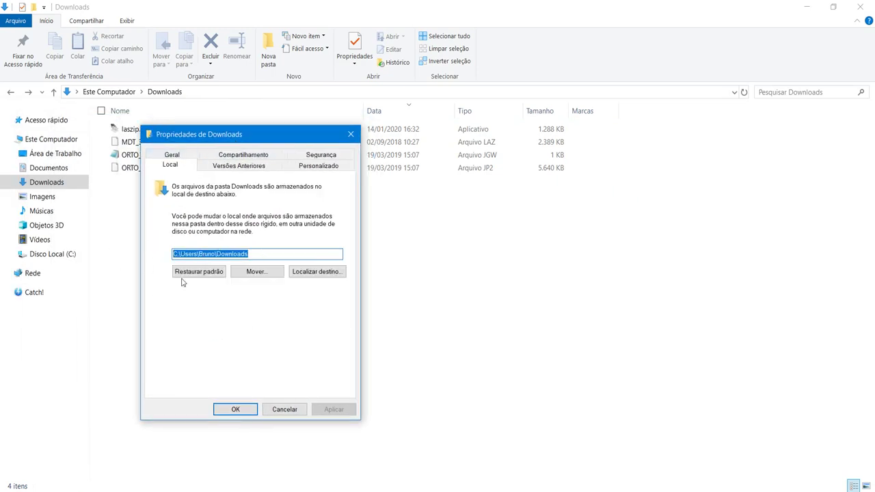
left_click(250, 410)
Change the Command Prompt's working directory to the copied Downloads path with cd.
left_click(567, 268)
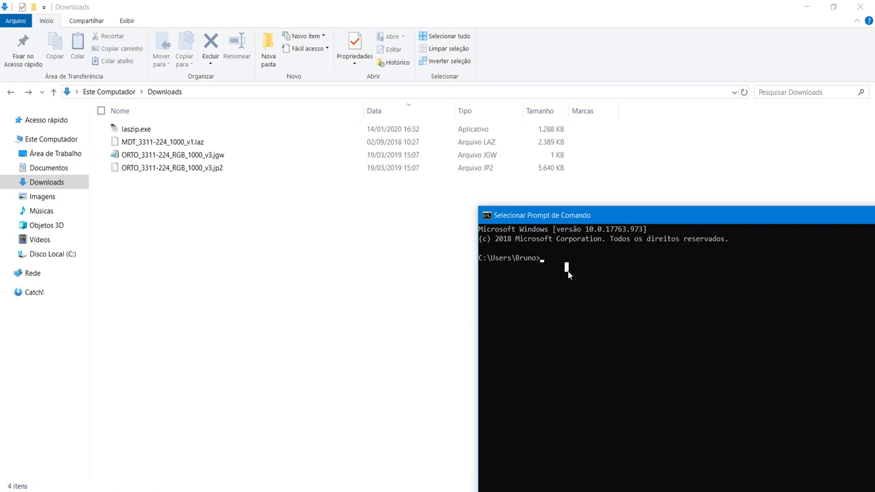
type("c")
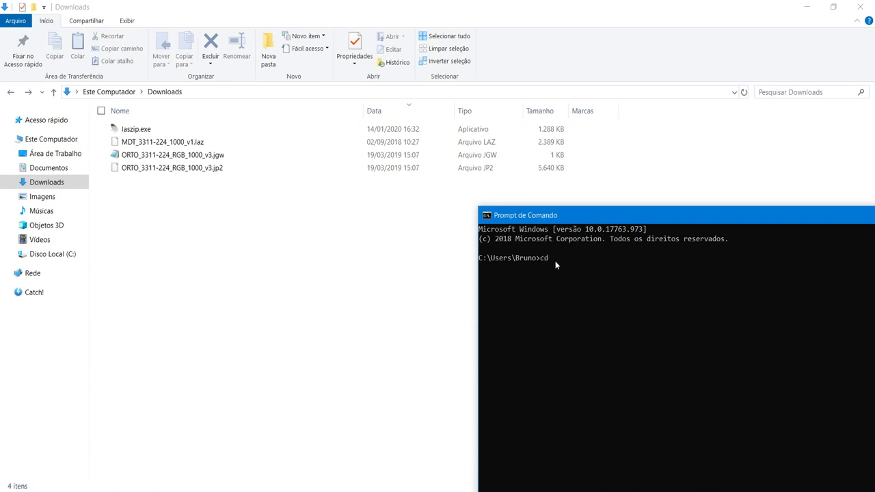
type("d")
key("ctrl+v")
key("Return")
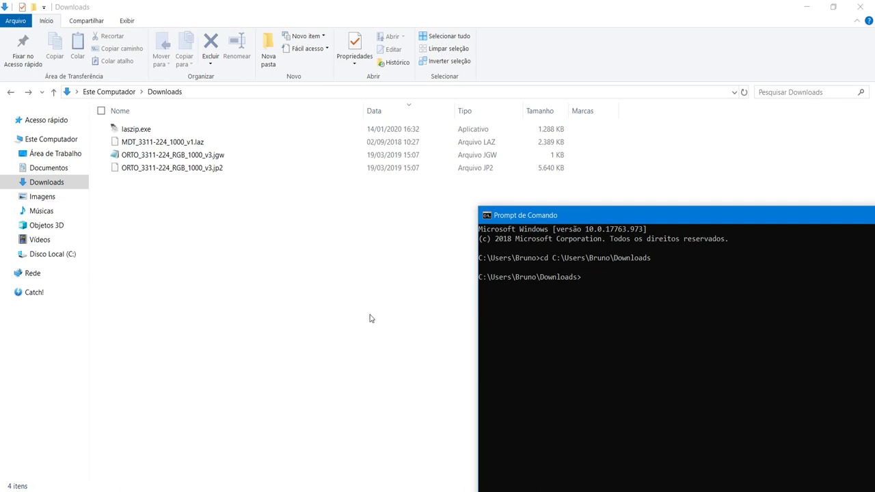
Copy the command laszip.exe *.laz from the article's fourth instruction and run it in the Command Prompt.
key("alt+Tab")
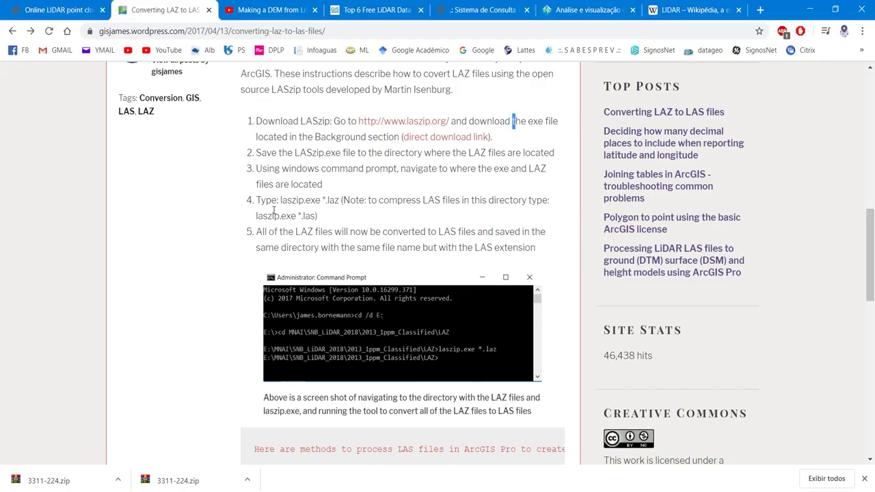
left_click_drag(280, 199, 341, 201)
key("ctrl+c")
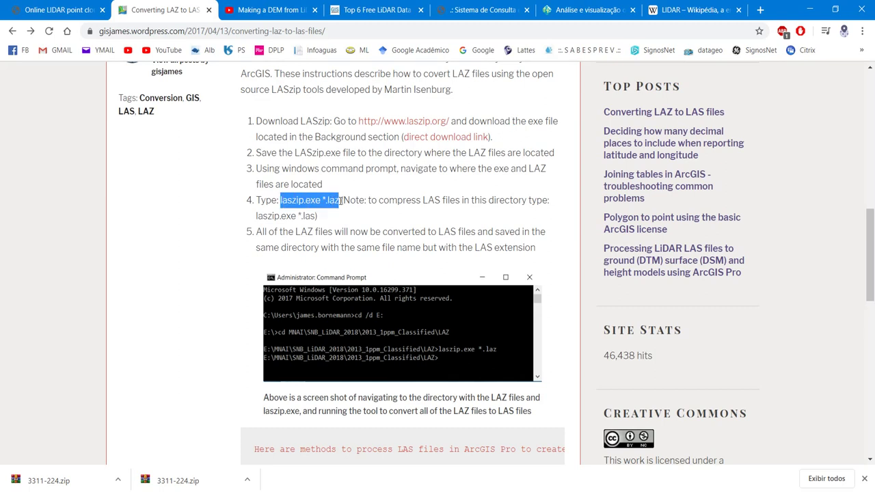
key("alt+Tab")
left_click(604, 278)
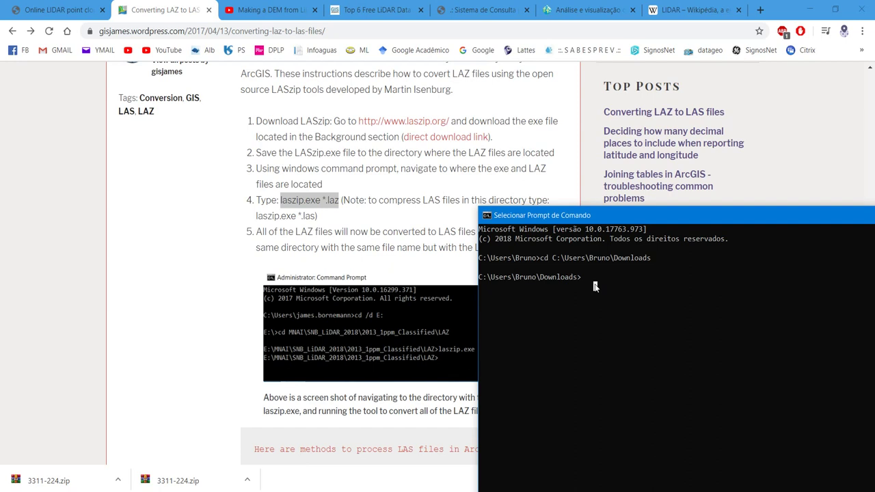
right_click(594, 287)
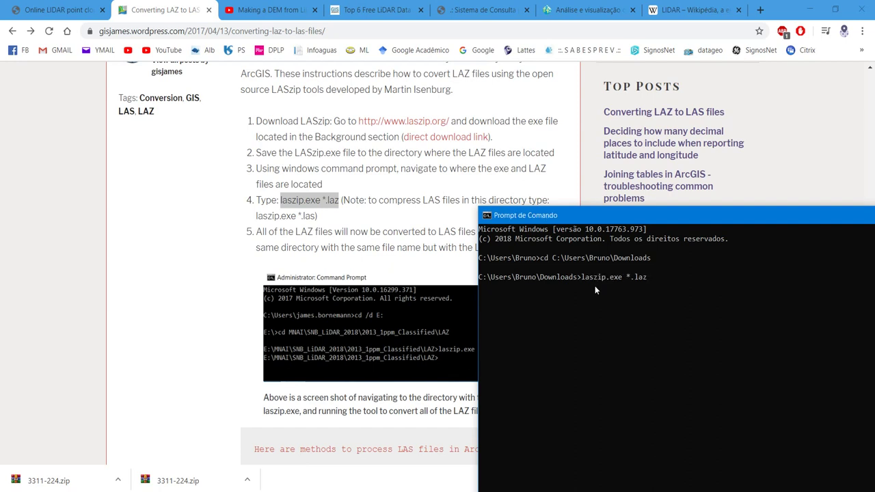
key("Return")
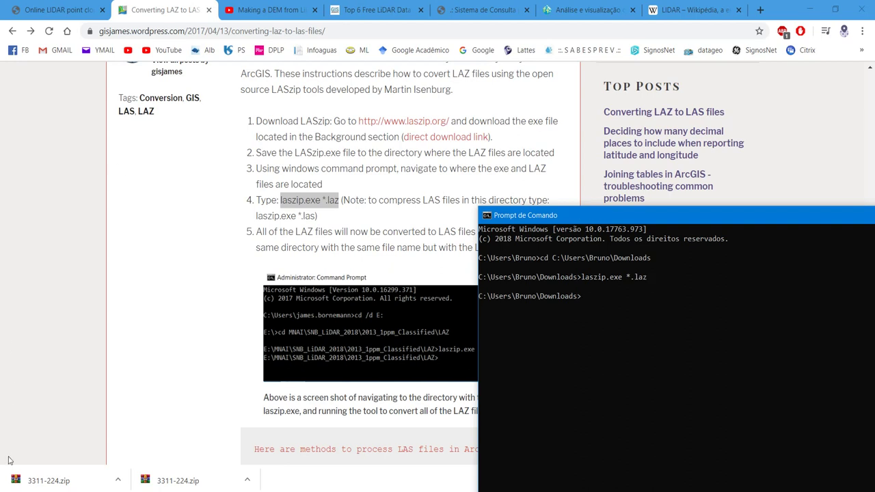
Switch to the Downloads folder and compare MDT_3311-224_1000_v1.laz with the converted MDT_3311-224_1000_v1.las.
key("alt+Tab")
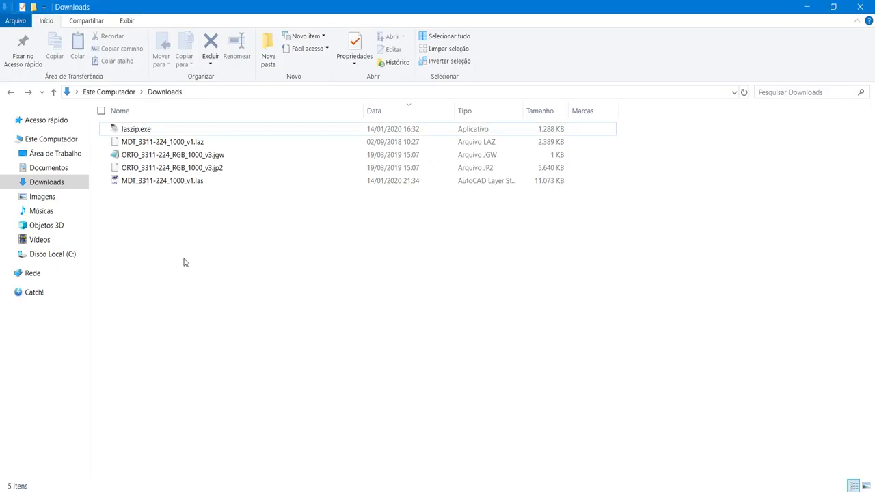
left_click(164, 141)
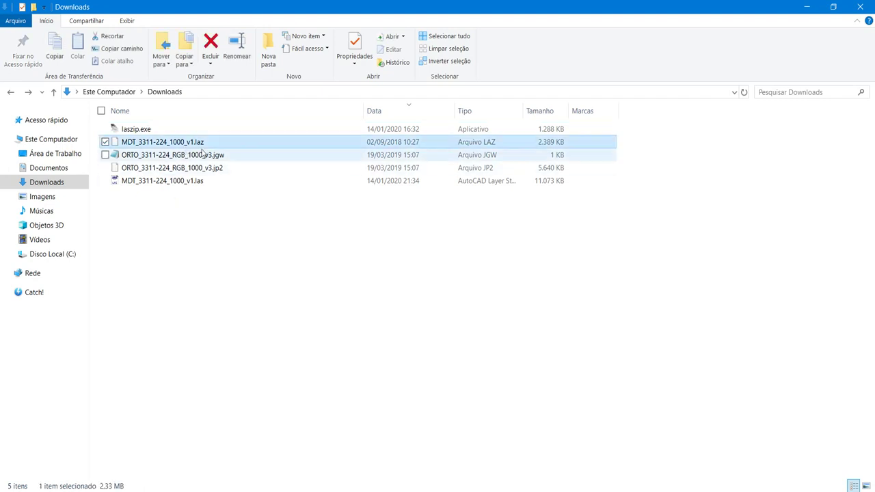
left_click(204, 185)
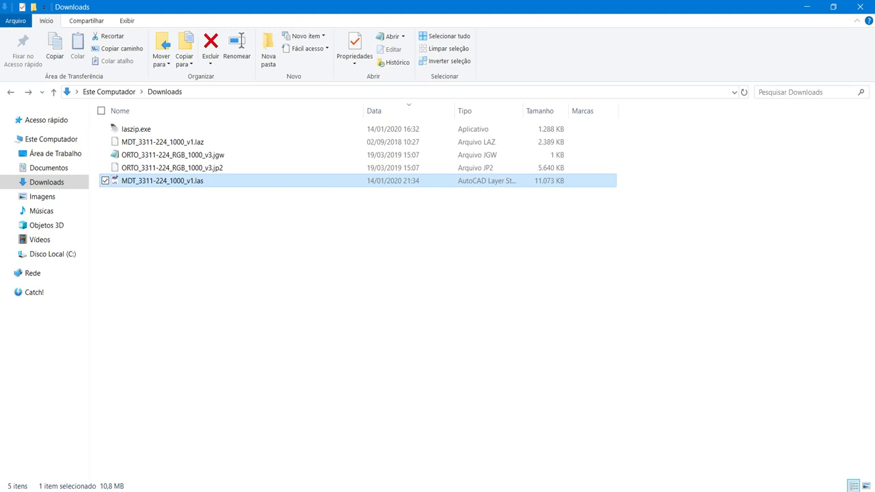
Switch to the lidarview.com online viewer in the browser and choose MDT_3311-224_1000_v1.las from Downloads as its input file.
key("alt+Tab")
key("ctrl+shift+Tab")
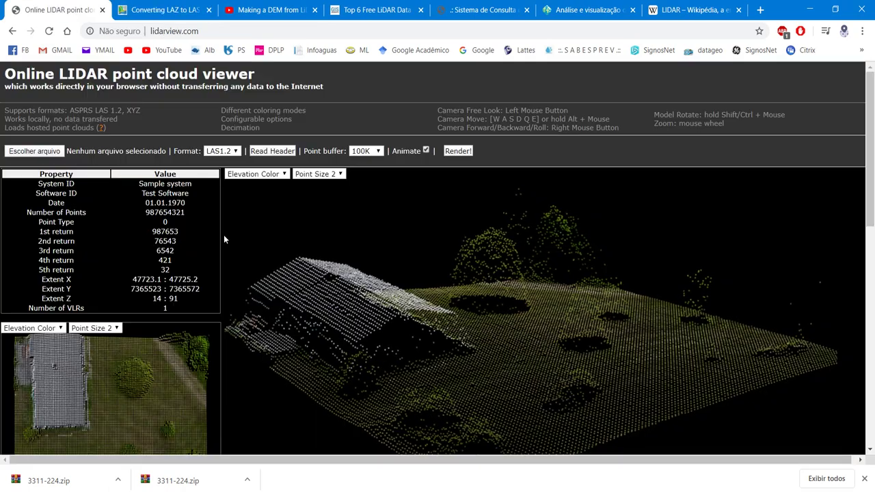
left_click(198, 33)
left_click(204, 33)
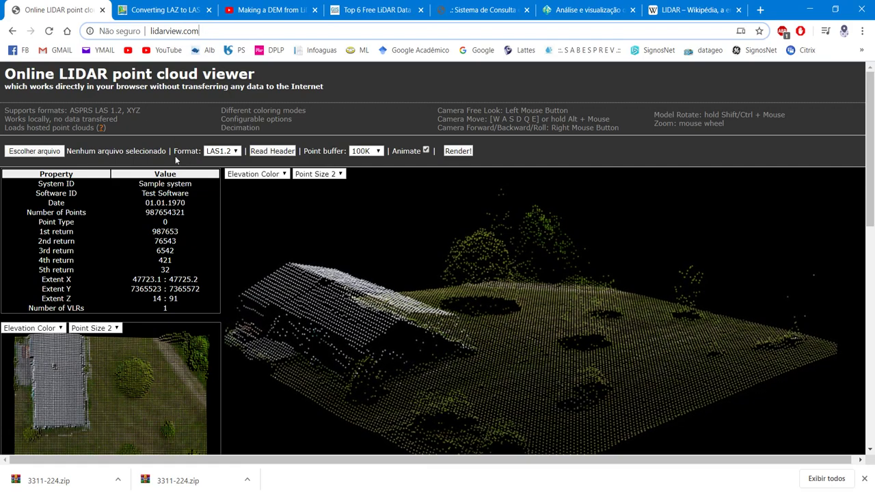
left_click(32, 151)
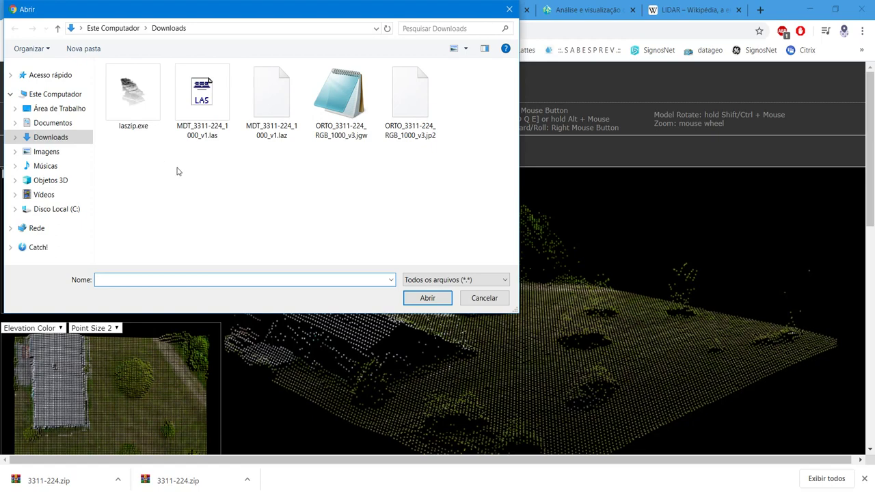
double_click(217, 119)
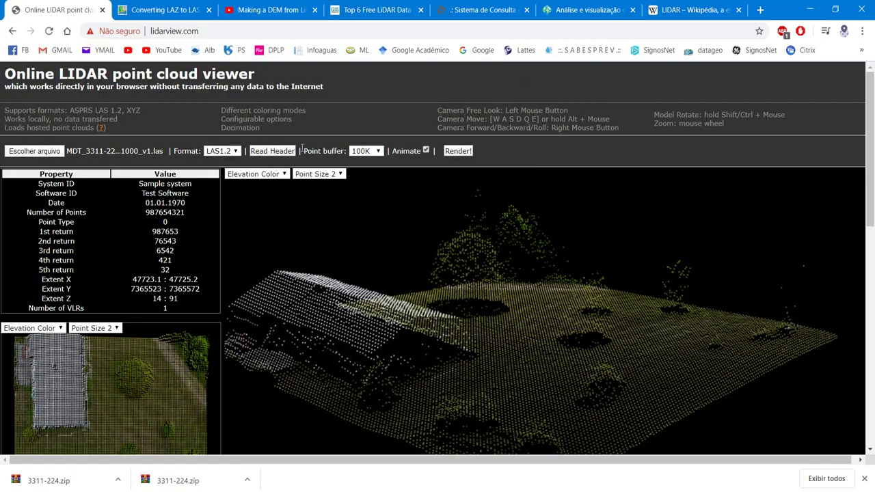
Render the chosen LAS file with a point buffer of 100K.
left_click(356, 152)
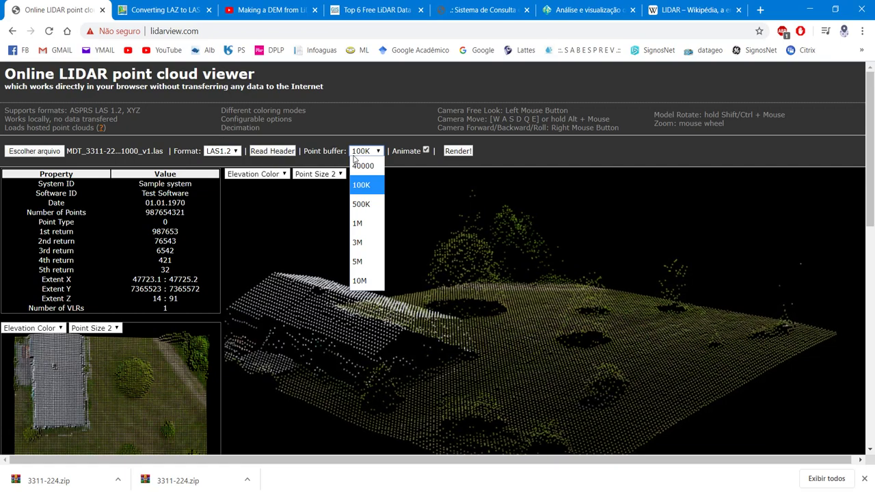
left_click(361, 184)
left_click(461, 153)
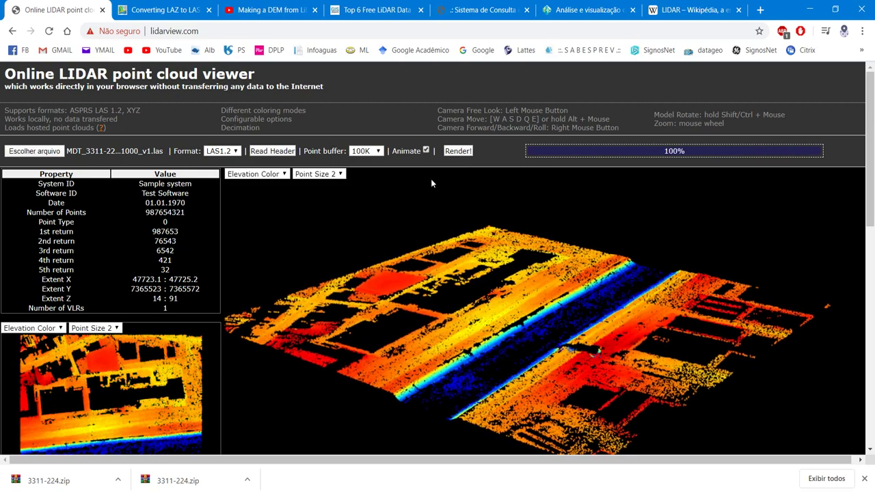
Pause the animation and examine the rendered point cloud in the 3D view and the whole tile in the plan view.
left_click(426, 150)
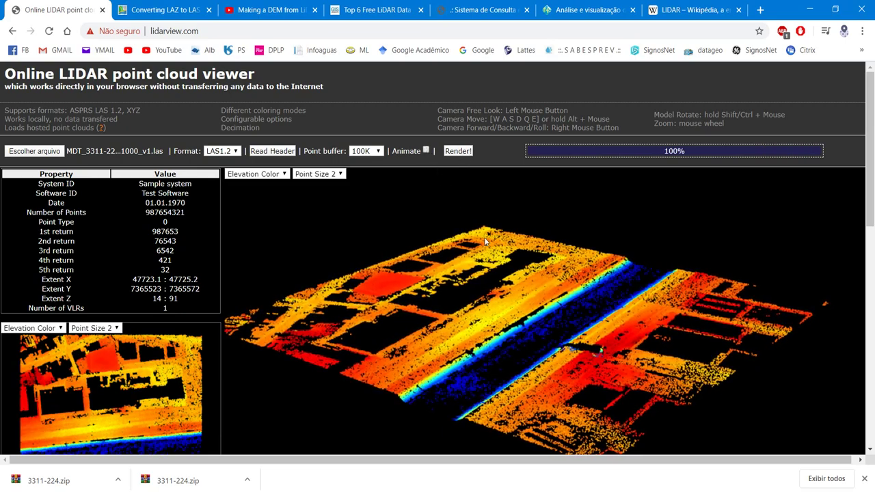
left_click_drag(511, 282, 514, 308)
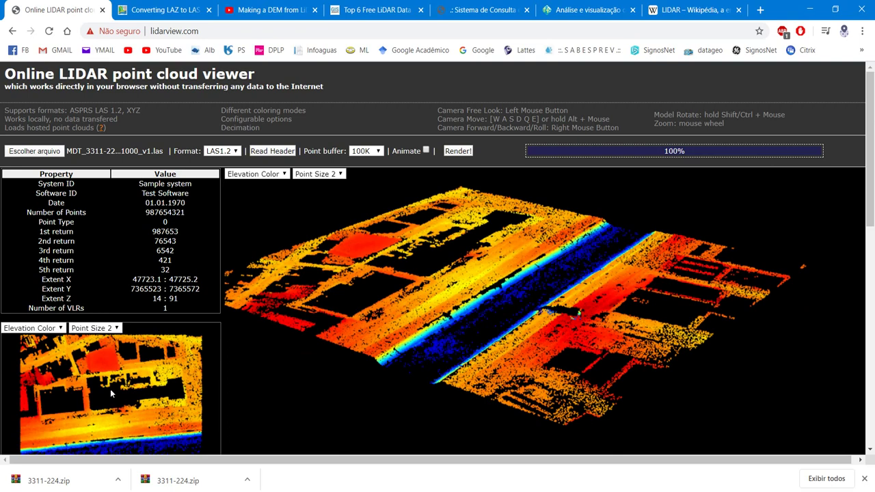
scroll(110, 393, "down", 5)
left_click_drag(105, 373, 108, 418)
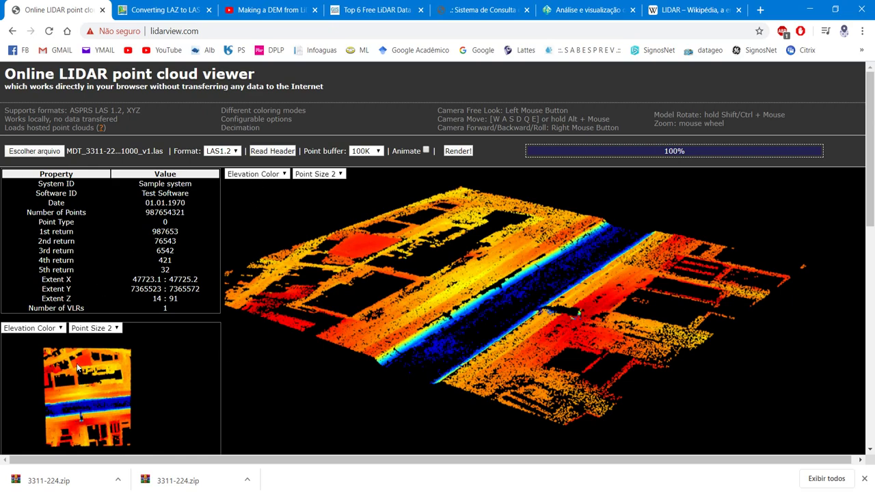
left_click_drag(520, 369, 537, 309)
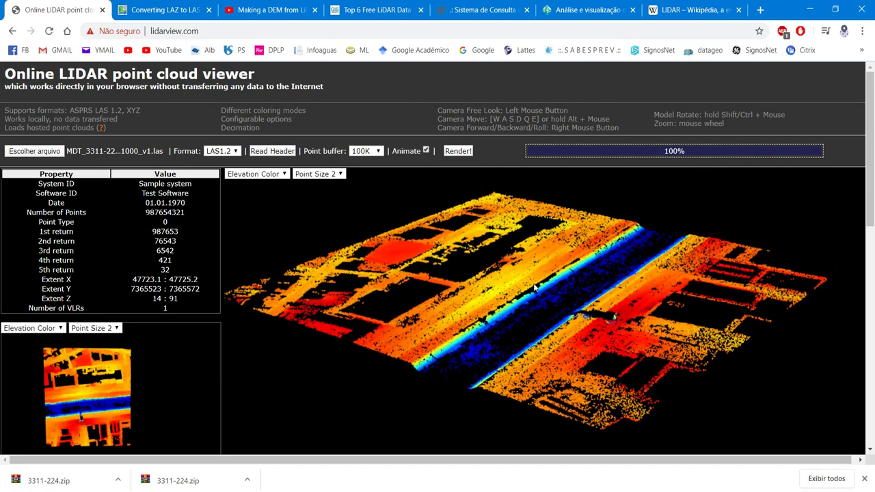
left_click_drag(566, 315, 489, 231)
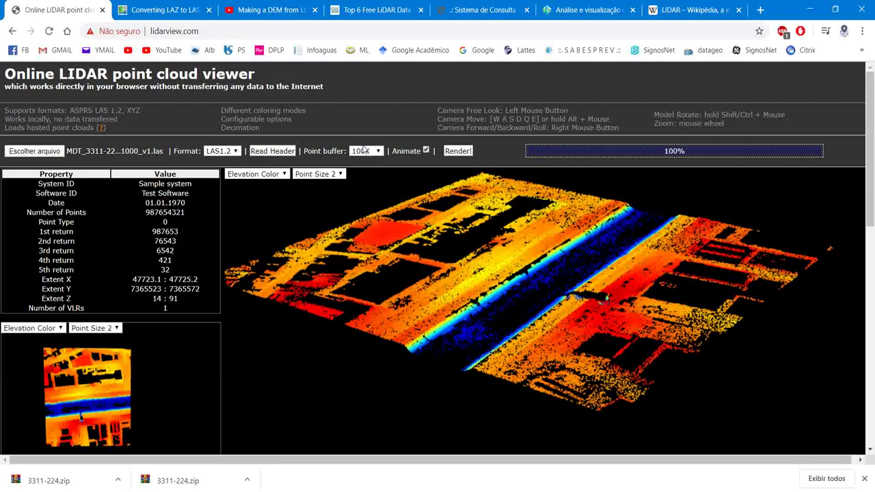
Set the viewer's point buffer to 10M.
left_click(367, 151)
left_click(368, 166)
left_click(367, 151)
left_click(378, 276)
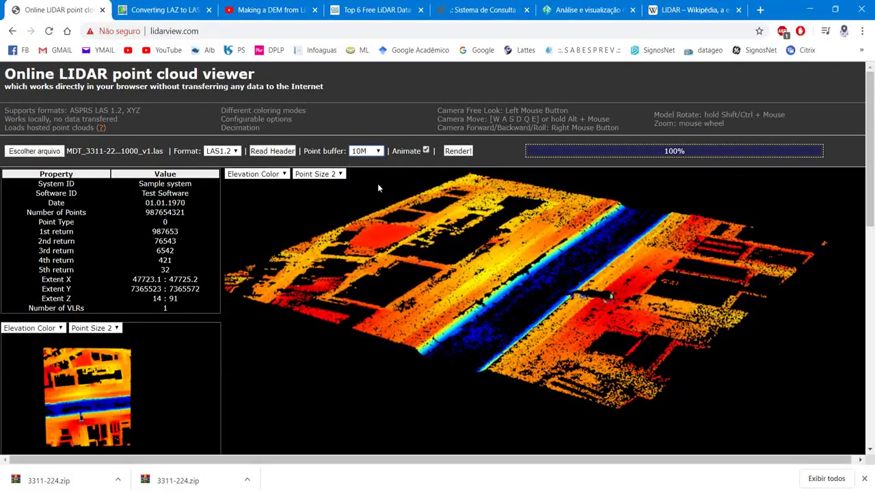
left_click(367, 151)
Try point sizes 1 and 2 in the 3D view, and set its point size to 4.
left_click(332, 175)
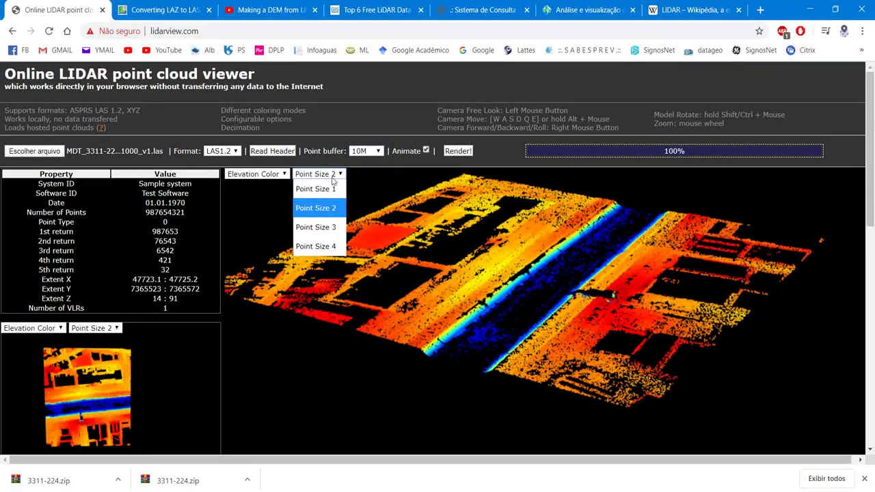
left_click(315, 189)
left_click(320, 174)
left_click(327, 207)
left_click(319, 175)
left_click(318, 247)
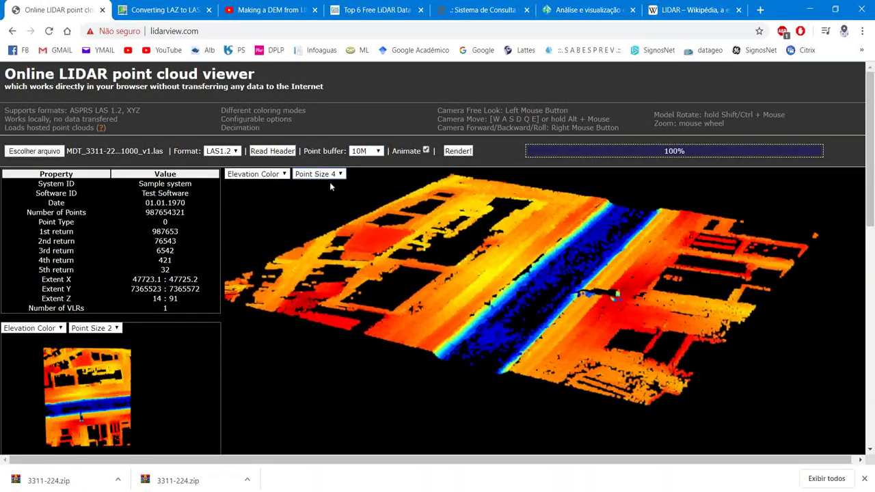
left_click_drag(465, 273, 226, 243)
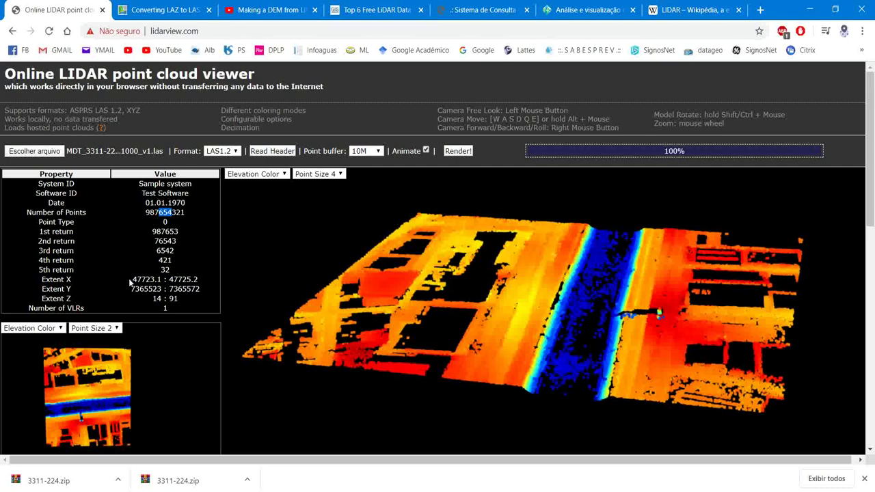
Examine the Extent X and Extent Y values in the LAS file's header properties.
left_click_drag(158, 280, 243, 276)
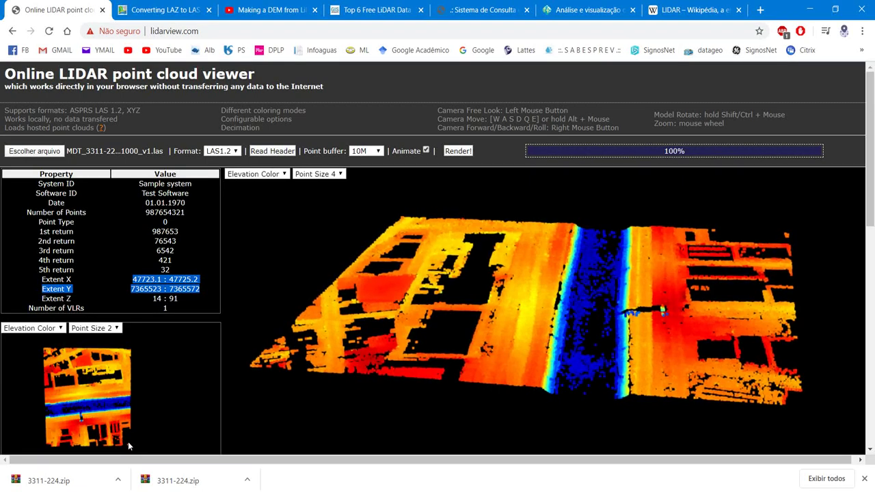
left_click(127, 395)
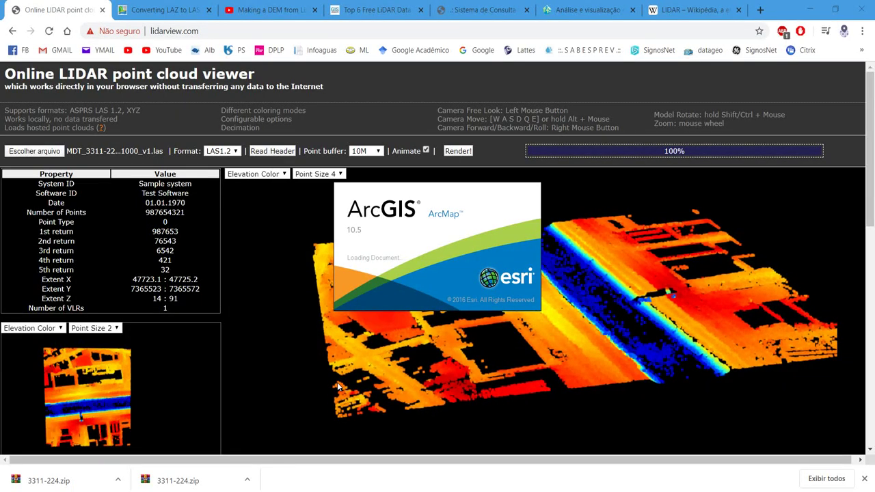
Switch to the sticky note and review the workflow from downloading LASzip through converting the LAS file to a DEM.
left_click(291, 483)
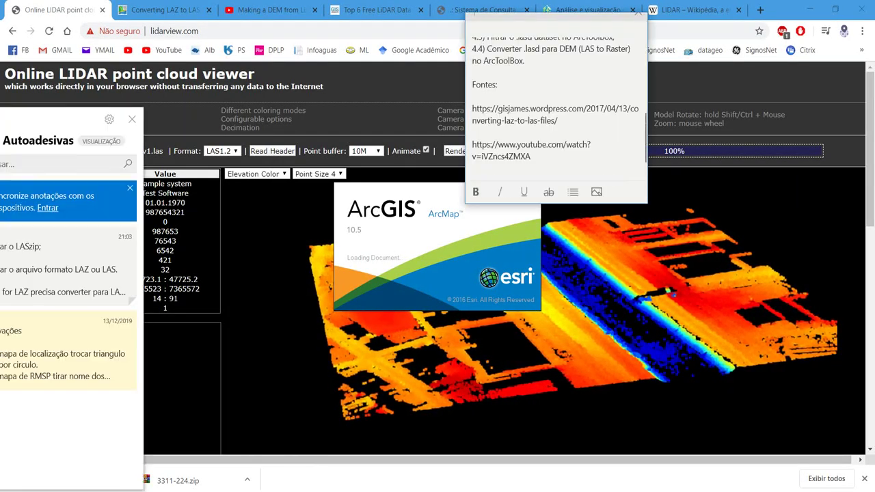
scroll(561, 103, "down", 3)
scroll(561, 103, "up", 5)
scroll(560, 102, "up", 5)
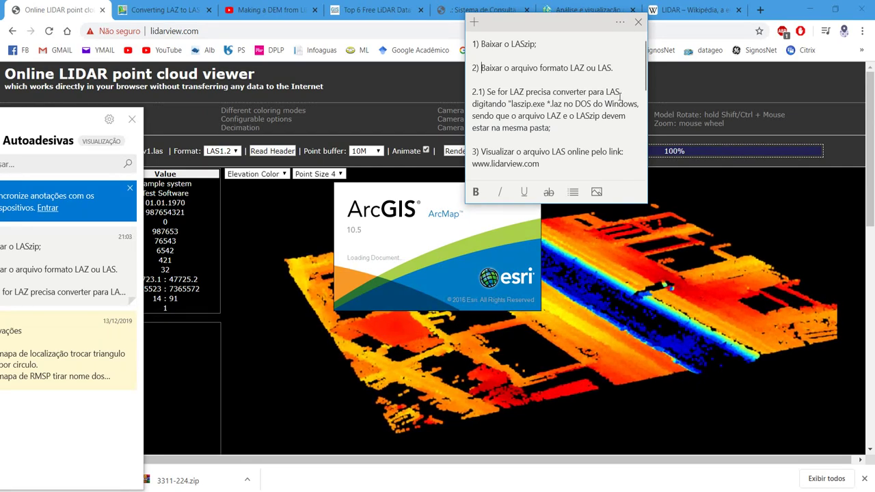
scroll(568, 107, "down", 1)
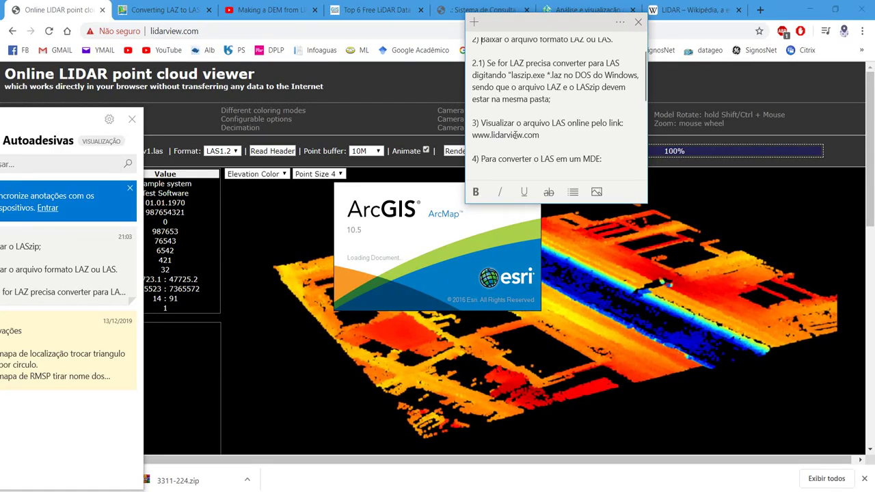
scroll(545, 118, "down", 1)
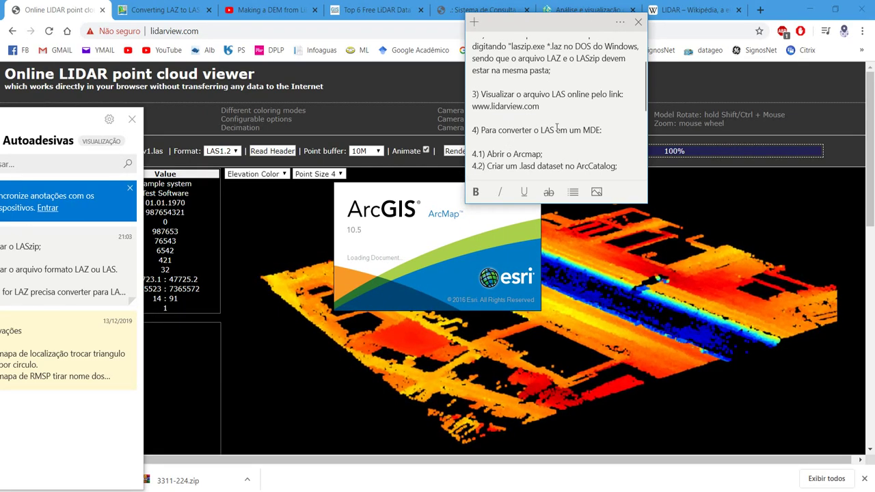
scroll(567, 127, "down", 4)
scroll(570, 120, "up", 3)
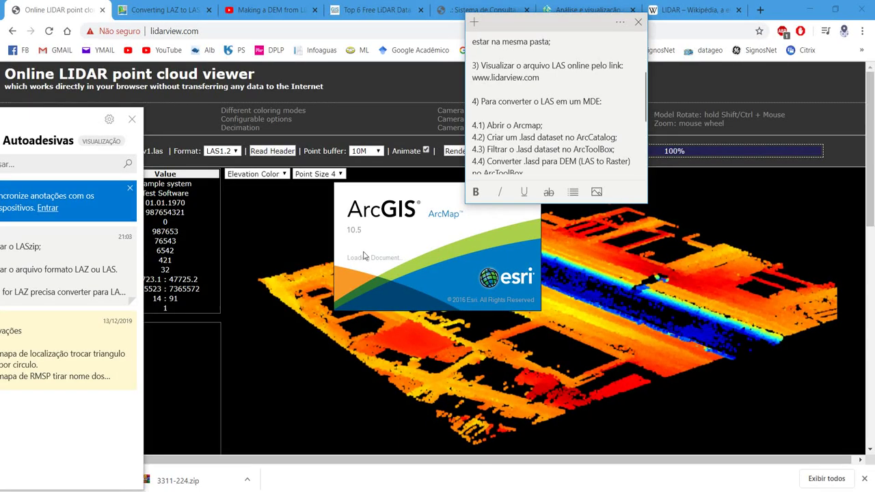
Switch to ArcMap and create a LAS dataset named Teste in the connected Downloads folder.
left_click(265, 463)
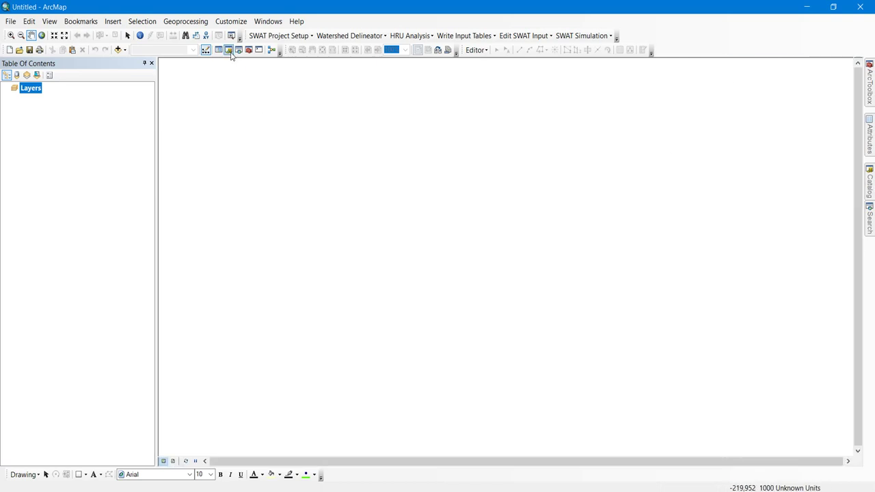
mouse_move(871, 179)
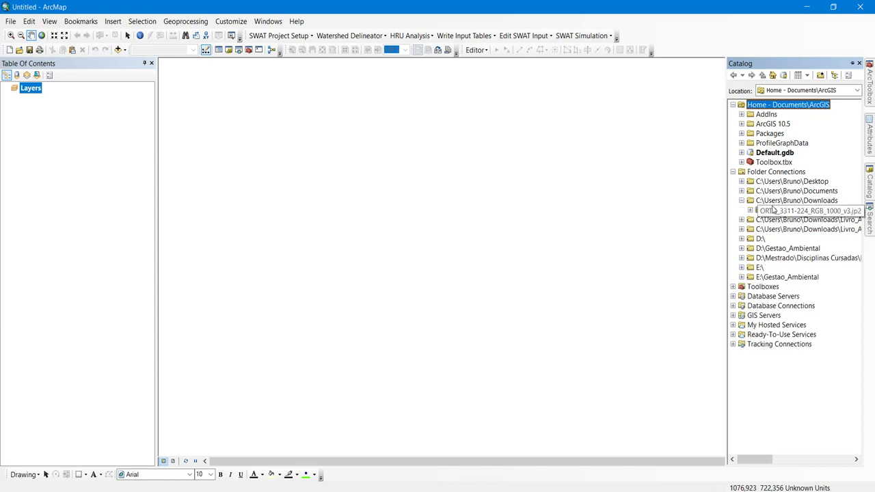
left_click(776, 202)
right_click(777, 202)
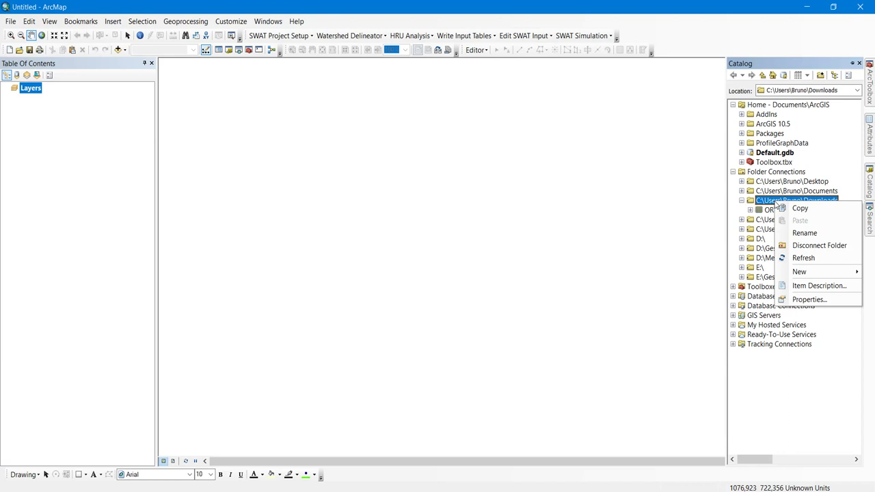
mouse_move(801, 274)
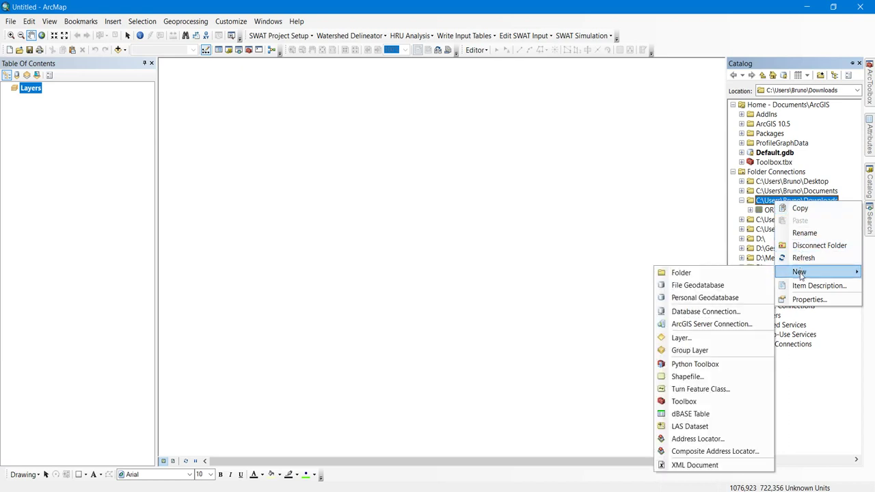
left_click(676, 426)
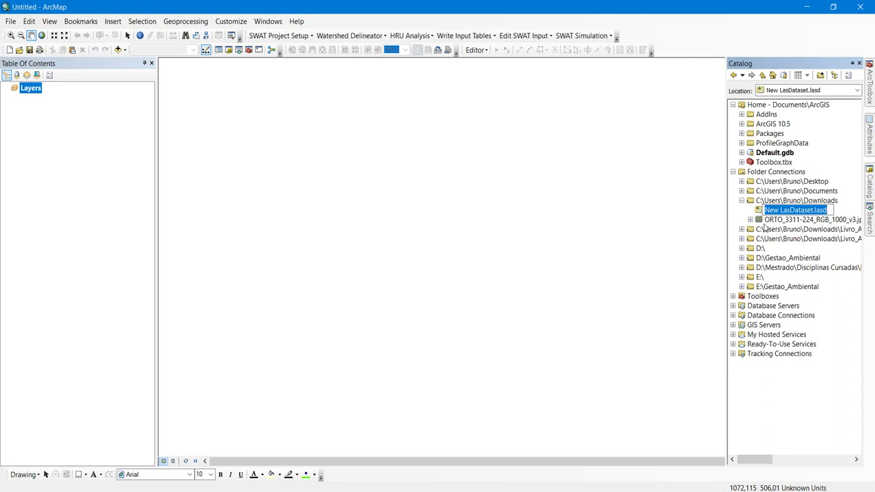
type("Teste")
key("Return")
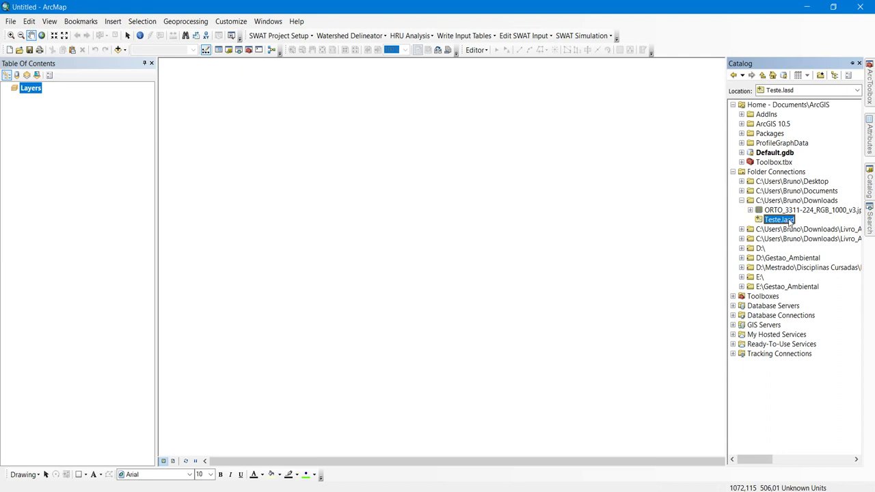
Add MDT_3311-224_1000_v1.las from Downloads to the Teste.lasd dataset's LAS files and apply the change.
right_click(780, 223)
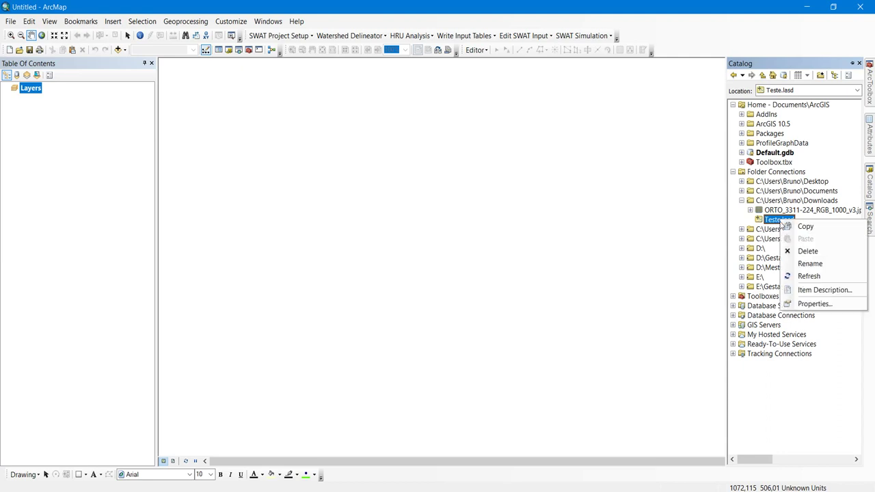
left_click(809, 305)
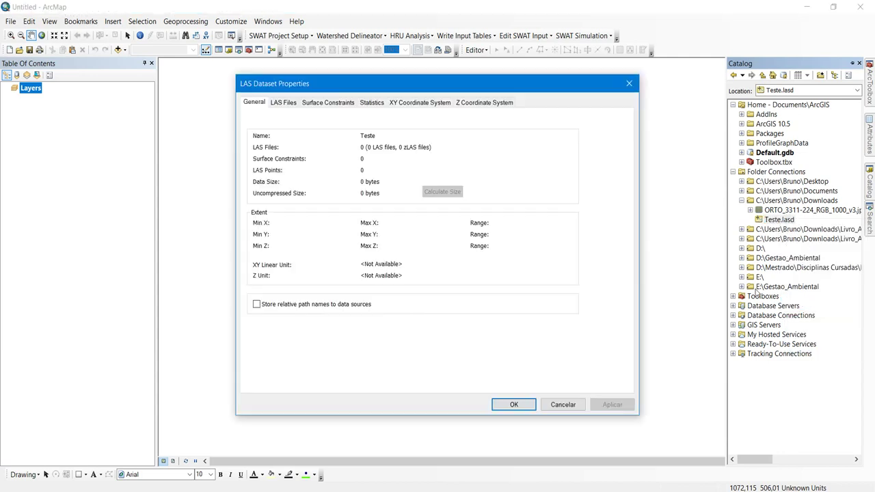
left_click(282, 103)
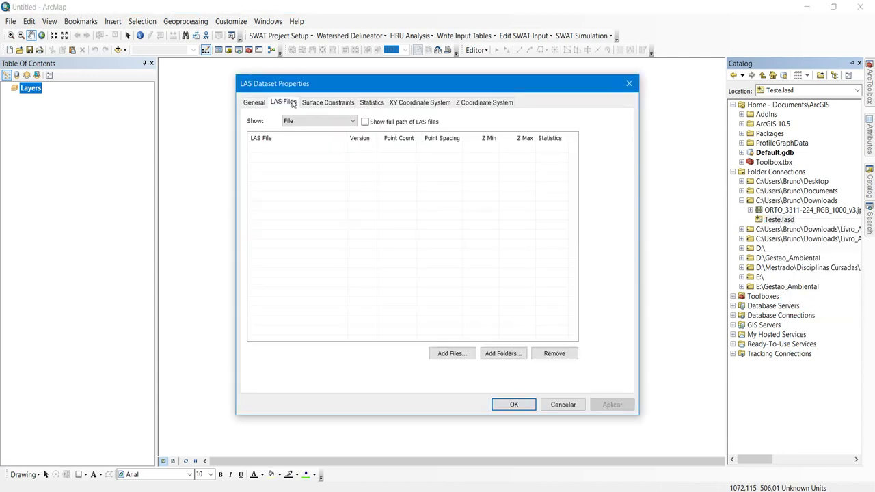
left_click(456, 353)
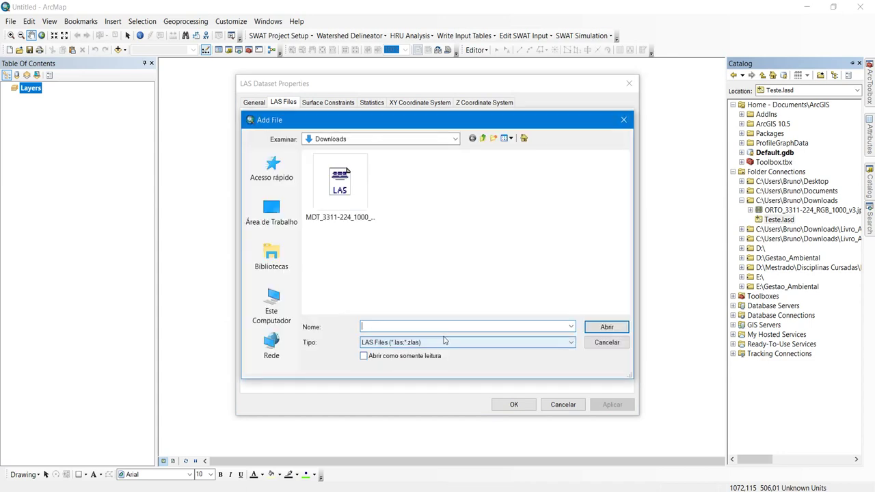
left_click(360, 205)
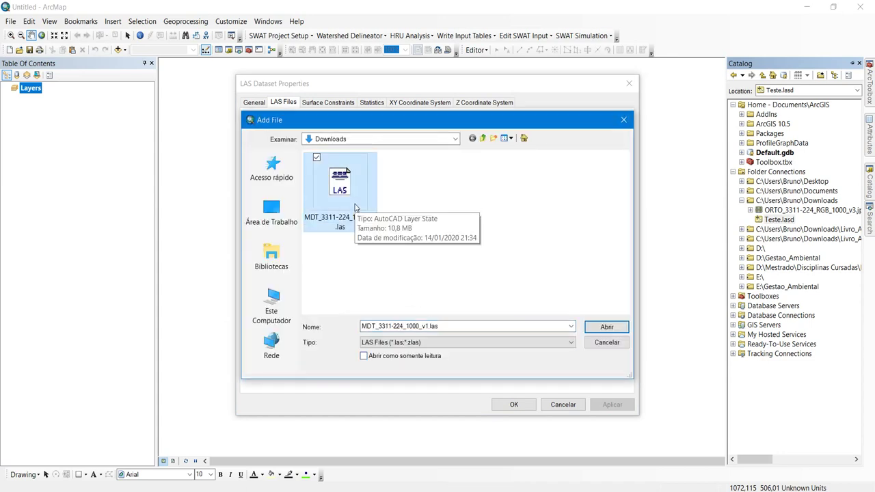
left_click(604, 328)
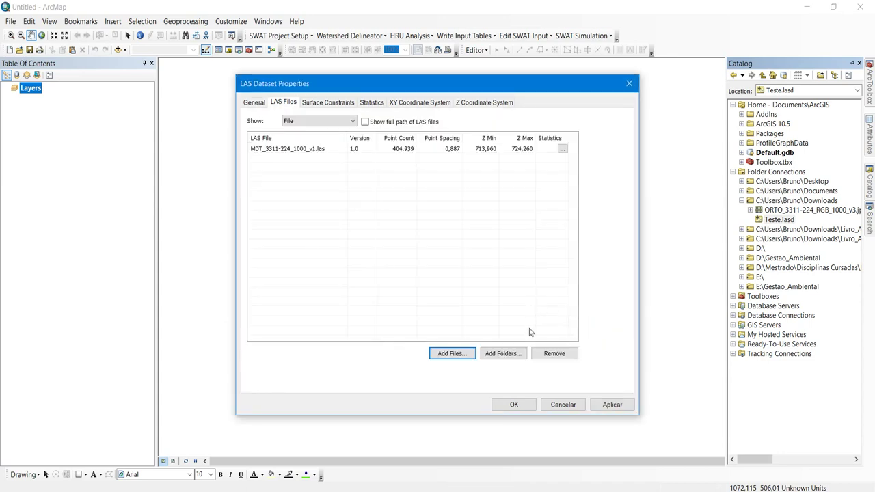
left_click(603, 408)
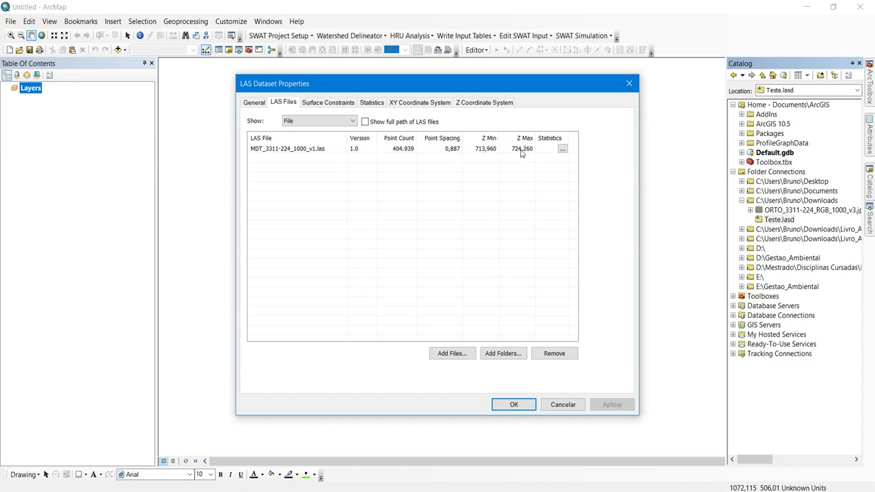
Calculate the LAS statistics for Teste.lasd, review the returns, and save the dataset properties.
left_click(372, 103)
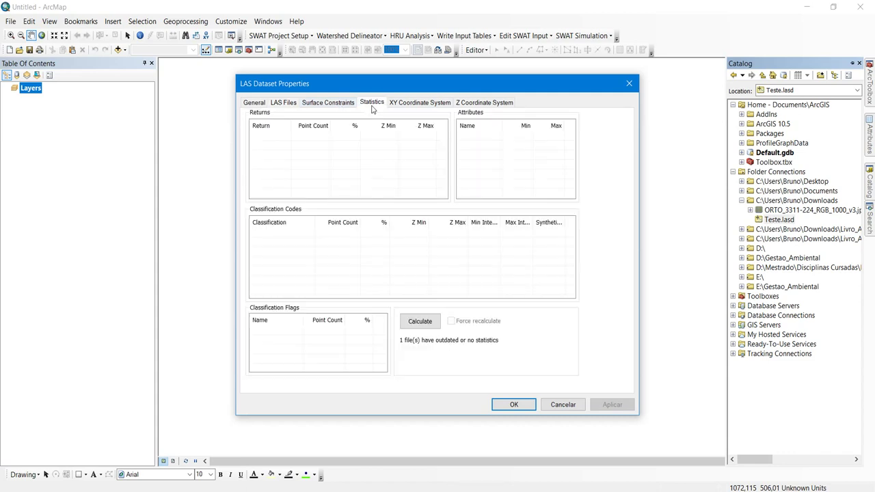
left_click(420, 321)
scroll(311, 138, "down", 3)
scroll(321, 154, "up", 3)
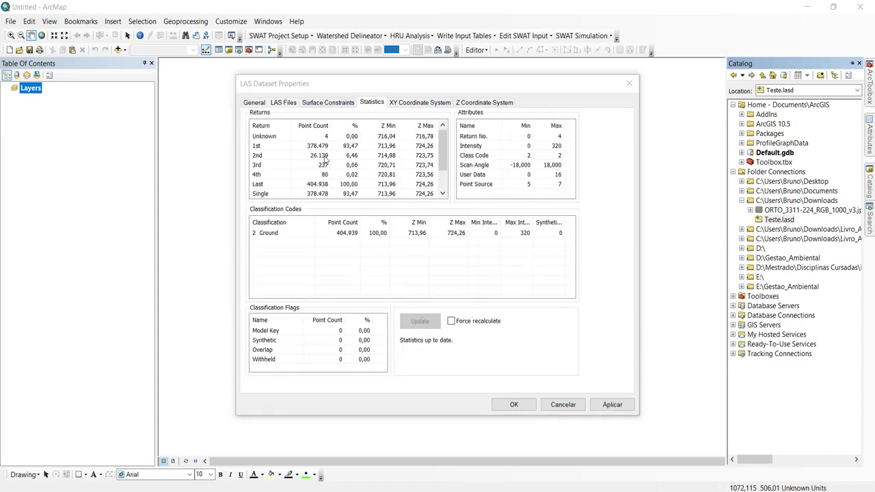
left_click(618, 408)
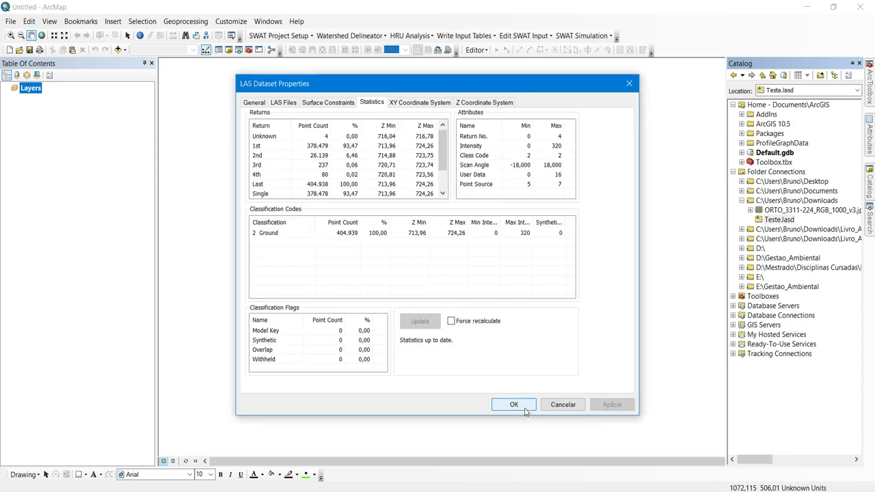
left_click(514, 405)
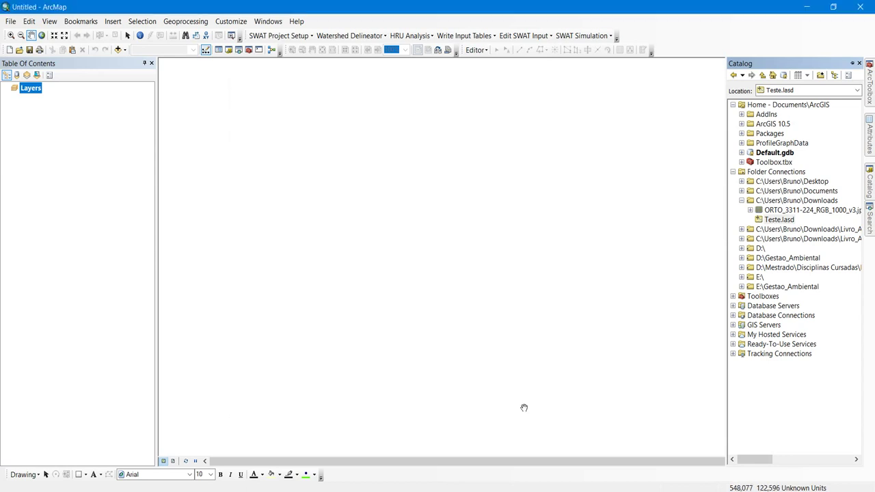
Add Teste.lasd to the map as a layer and inspect its elevation points.
left_click(779, 220)
left_click_drag(309, 191, 75, 137)
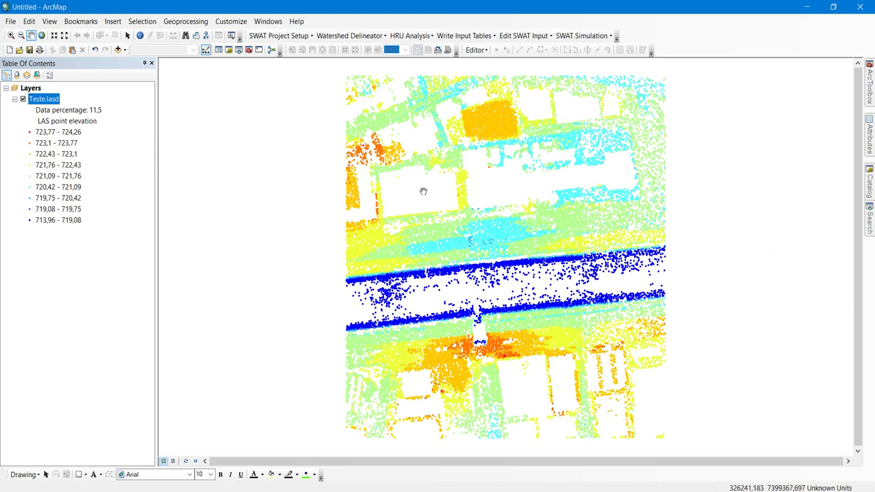
left_click_drag(425, 257, 380, 287)
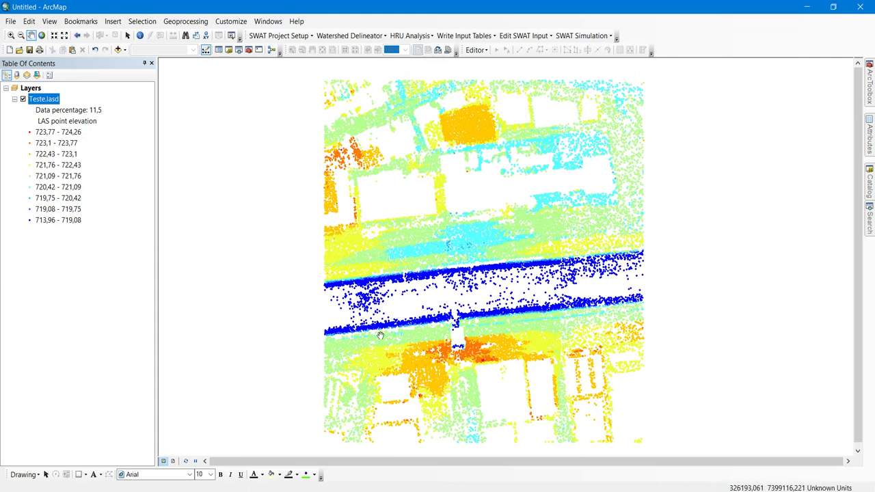
left_click_drag(383, 336, 371, 335)
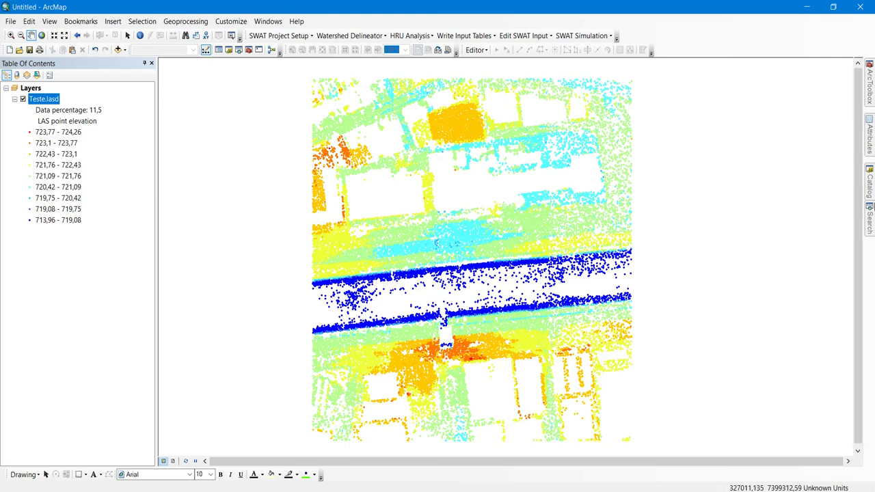
Search the local tools for "filter las" and open the Make LAS Dataset Layer tool.
left_click(870, 100)
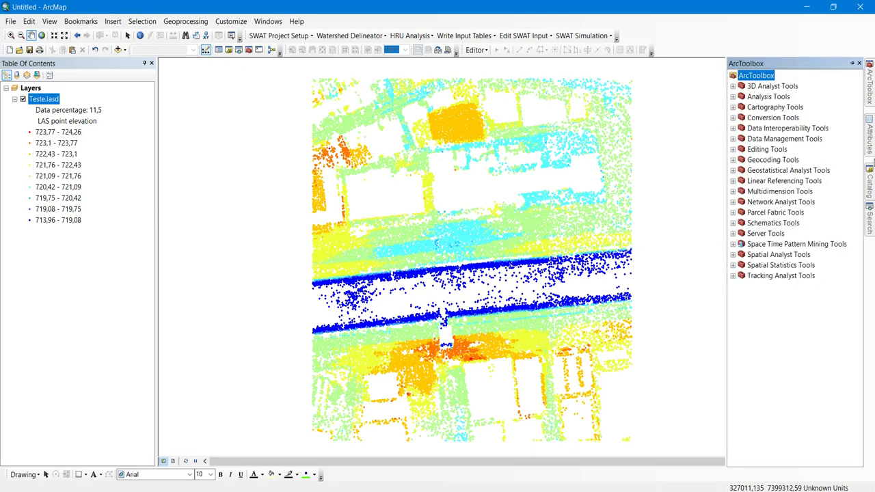
left_click(869, 218)
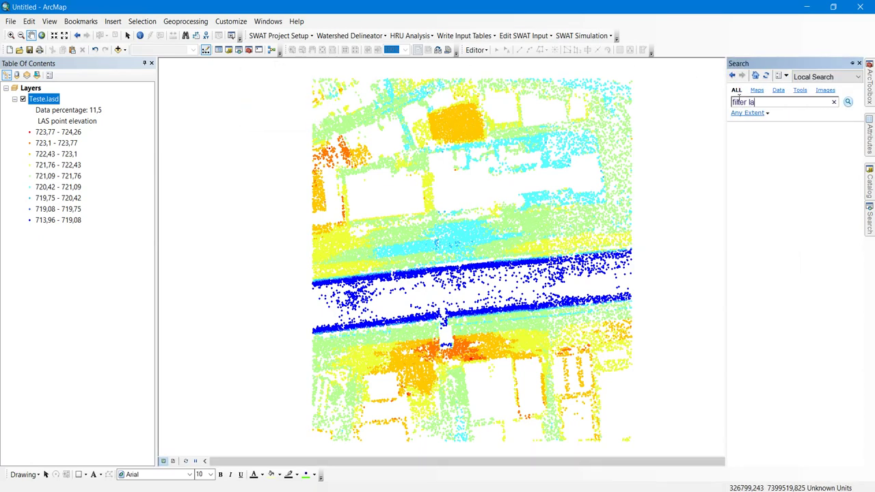
key("Return")
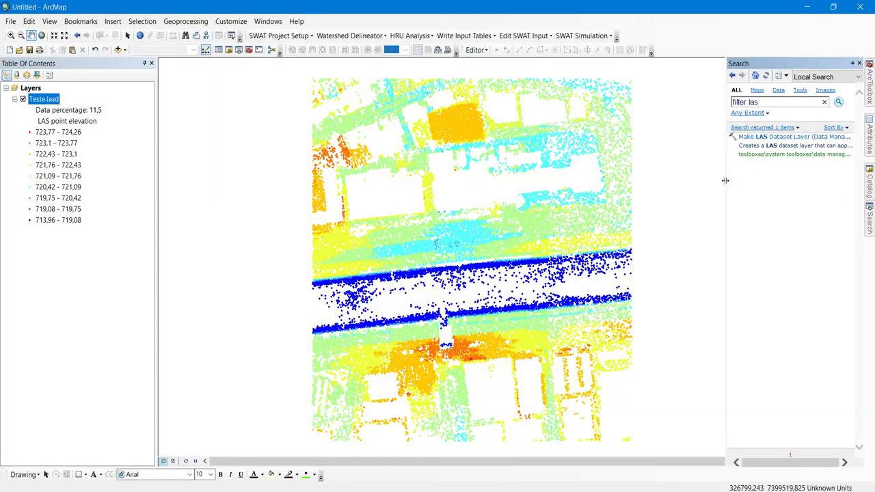
left_click_drag(634, 174, 625, 174)
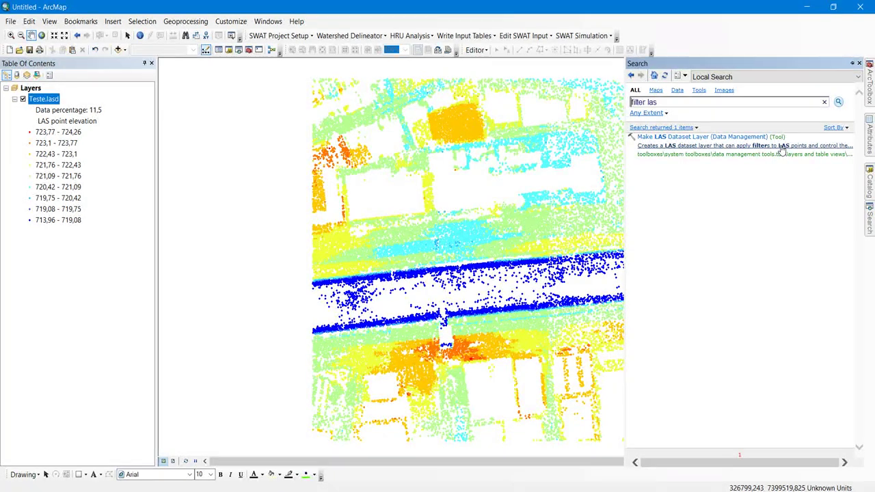
left_click(677, 137)
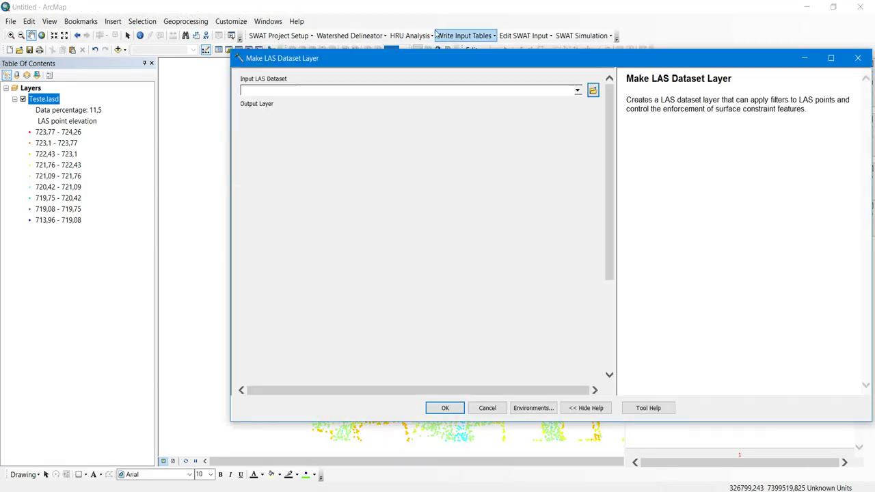
Set Teste.lasd as the input LAS dataset and review the descriptions of the class codes.
left_click(577, 90)
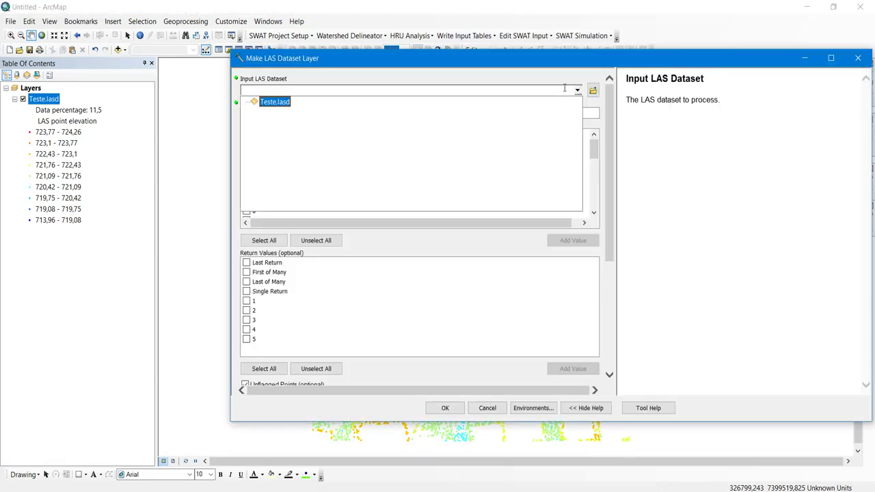
left_click(272, 102)
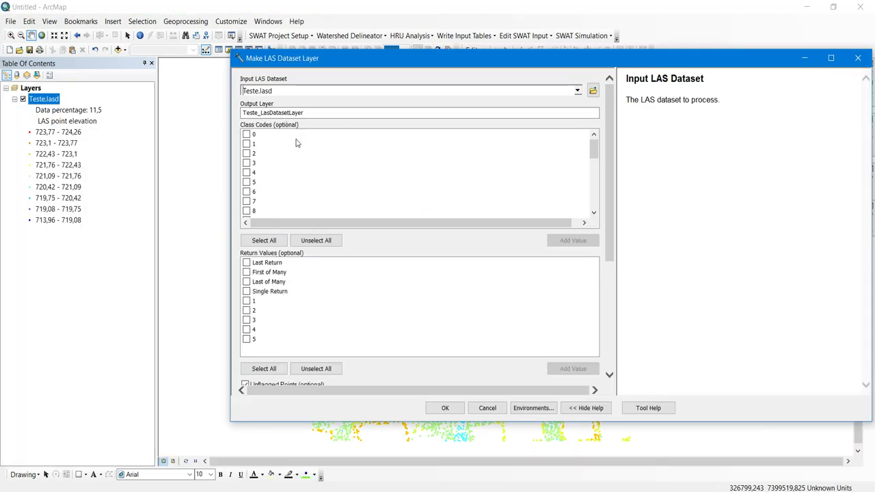
left_click(296, 142)
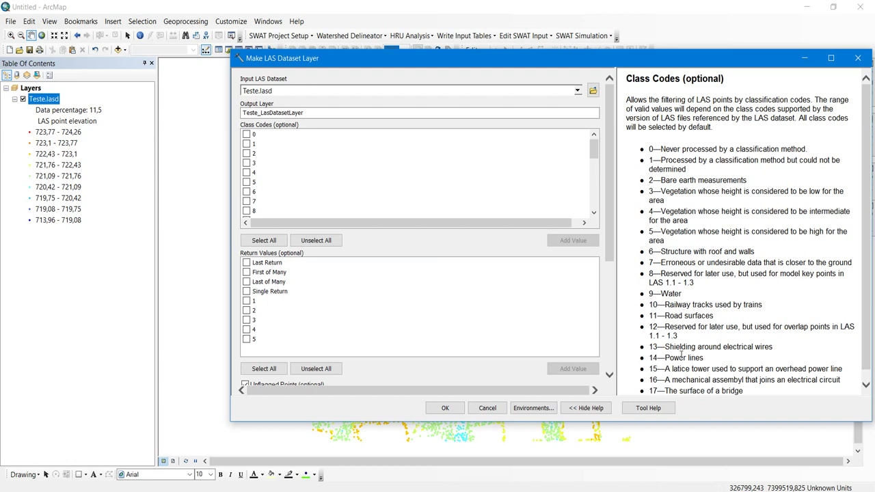
scroll(710, 346, "down", 1)
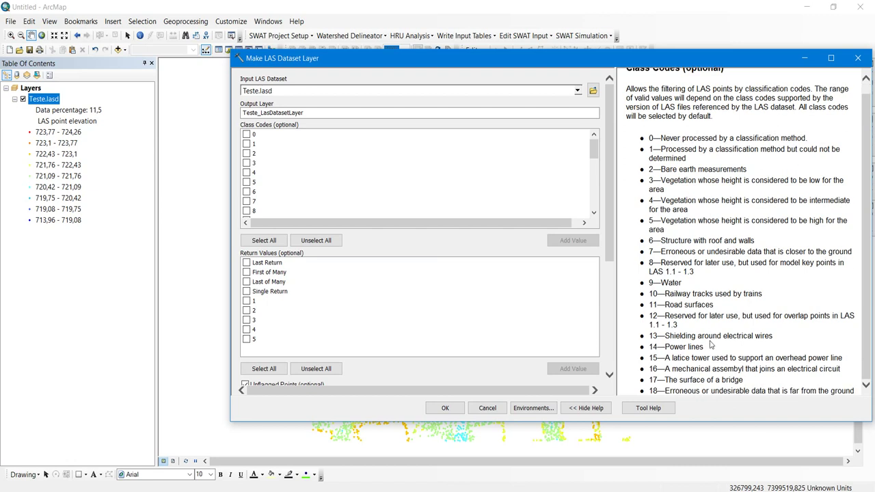
scroll(711, 335, "up", 1)
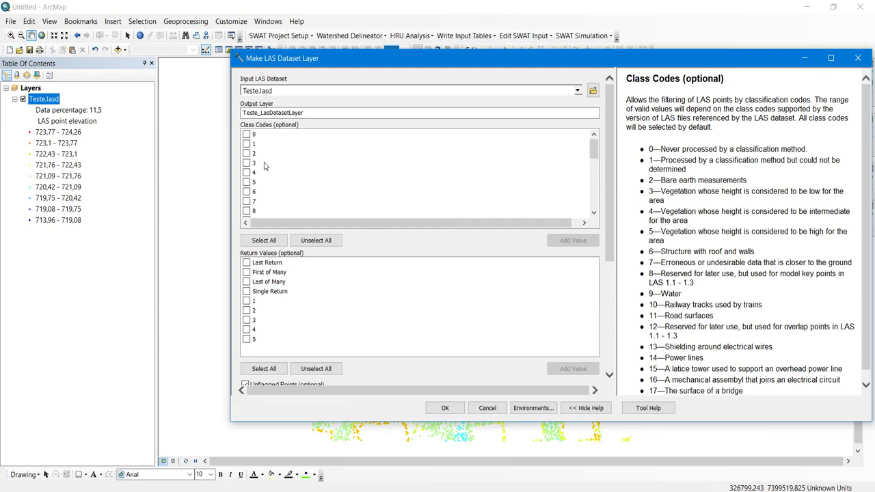
Name the output layer Teste2 and create the LAS dataset layer.
left_click(334, 112)
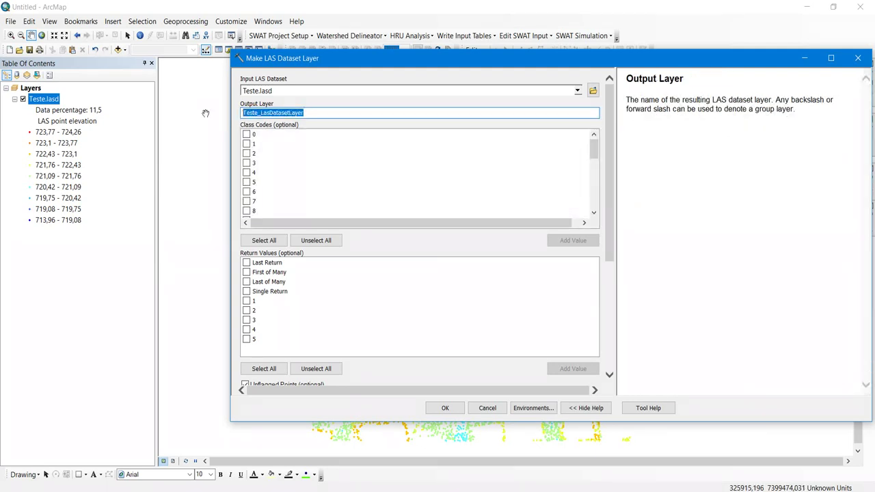
type("Teste")
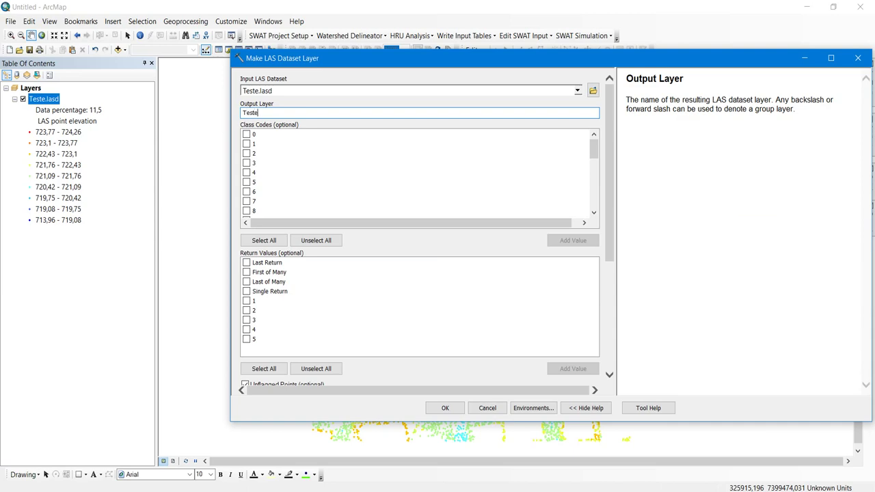
left_click(445, 407)
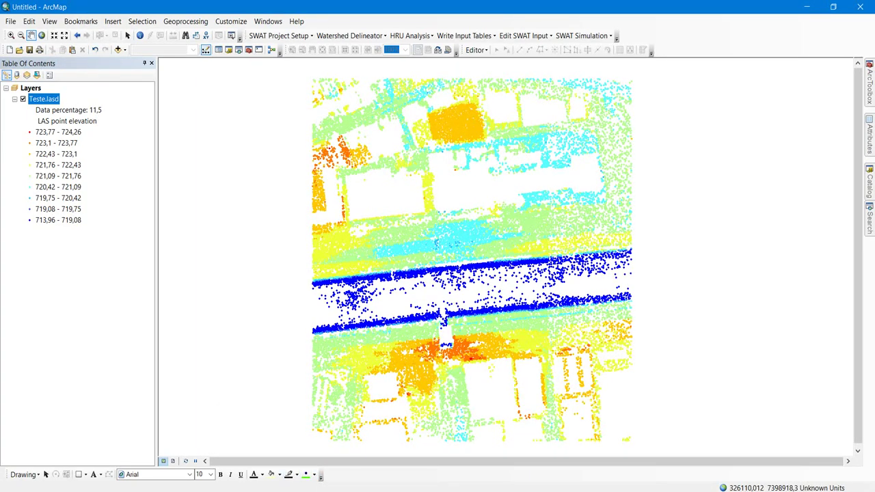
mouse_move(267, 491)
left_click(287, 469)
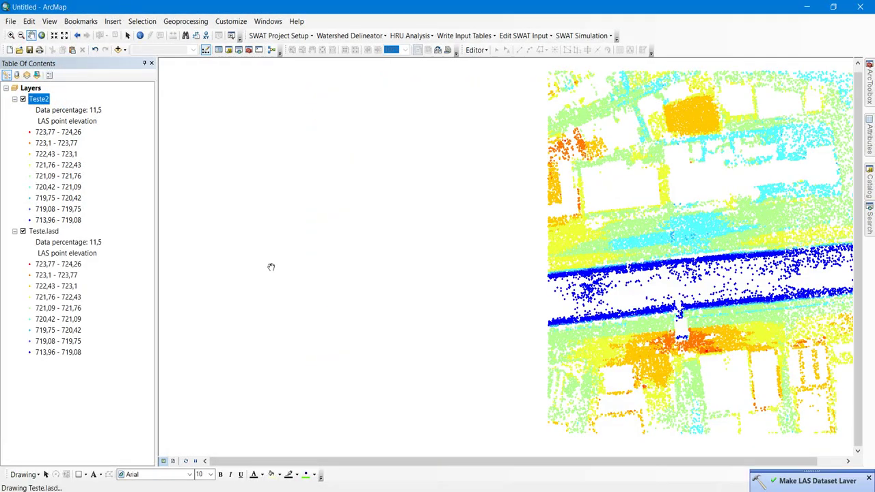
Remove the Teste.lasd layer from the map and select the Teste2 layer.
left_click_drag(342, 267, 252, 235)
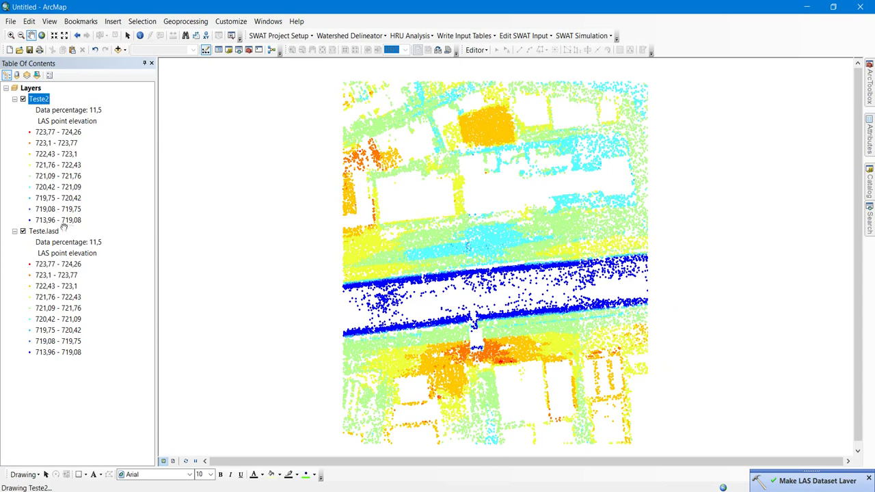
right_click(51, 233)
left_click(61, 252)
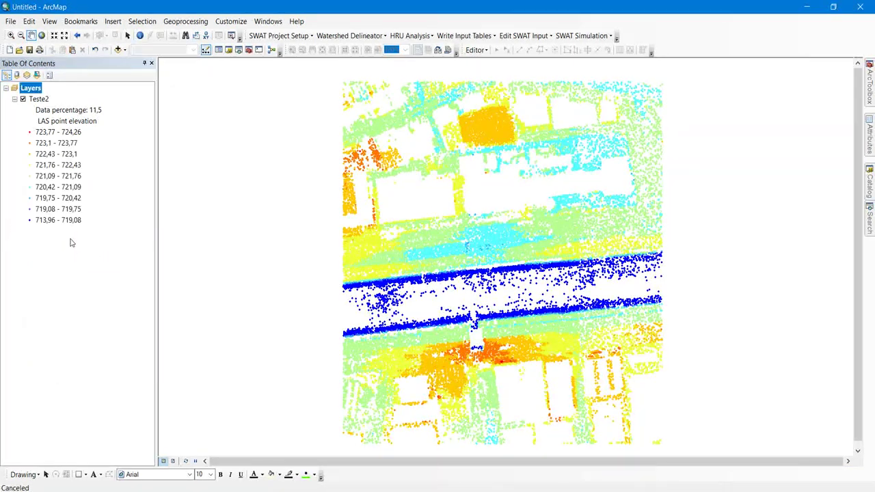
left_click(41, 99)
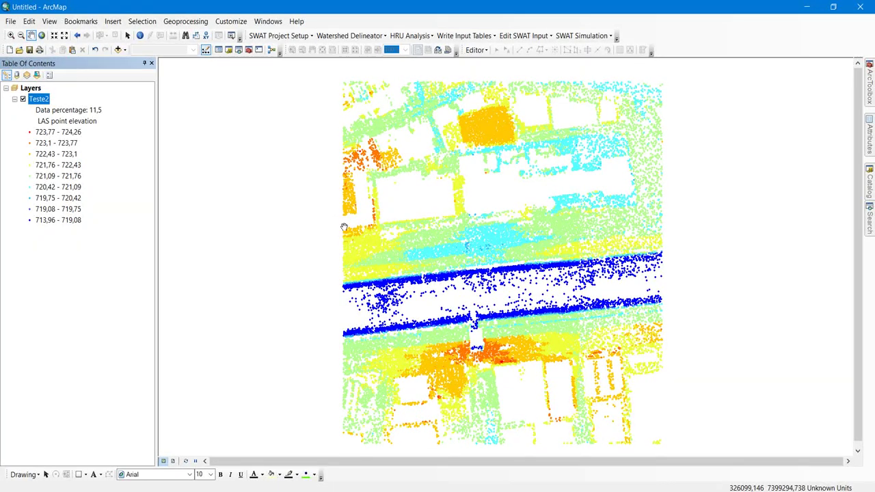
Search the local tools for "las to raster" and open the LAS Dataset To Raster tool.
mouse_move(869, 232)
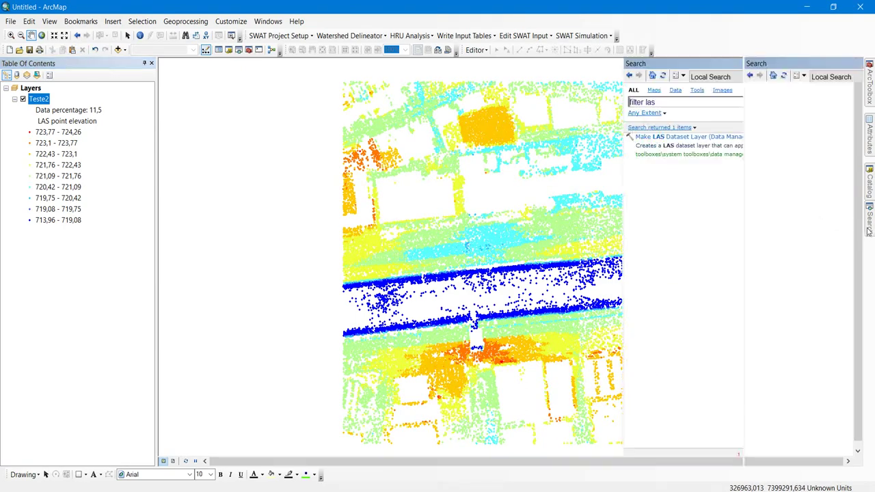
left_click(640, 101)
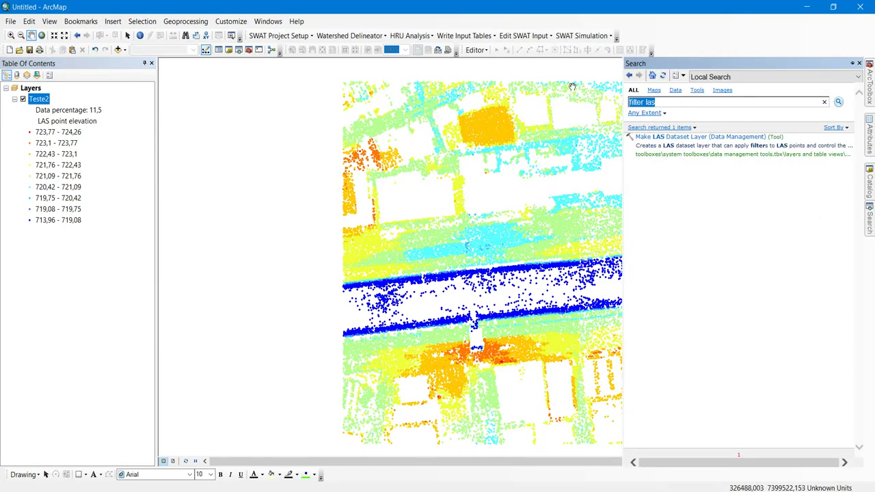
type("las to raster")
key("Return")
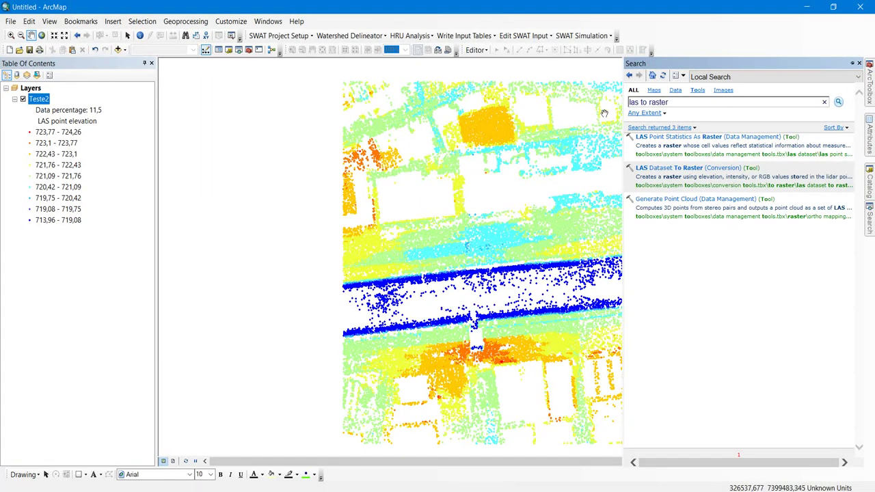
left_click(661, 171)
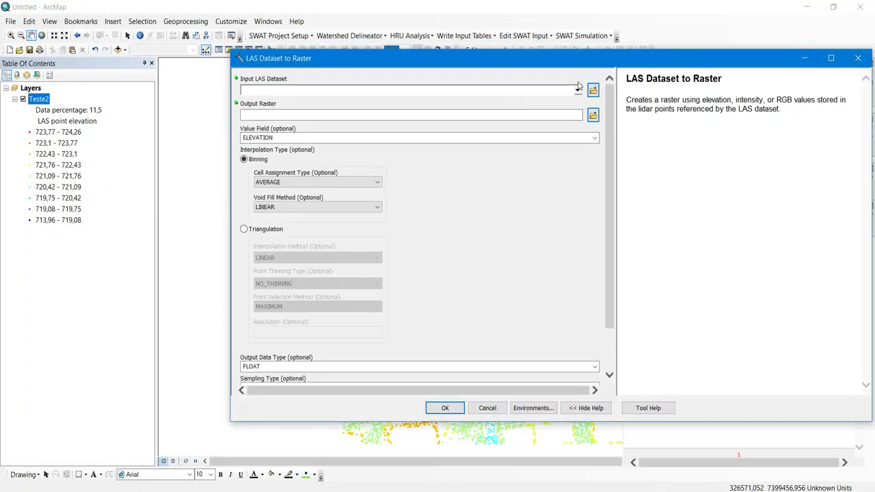
Set Teste2 as the input LAS dataset and save the output raster as mde.tif in Downloads, using ELEVATION as the value field.
left_click(578, 90)
left_click(267, 102)
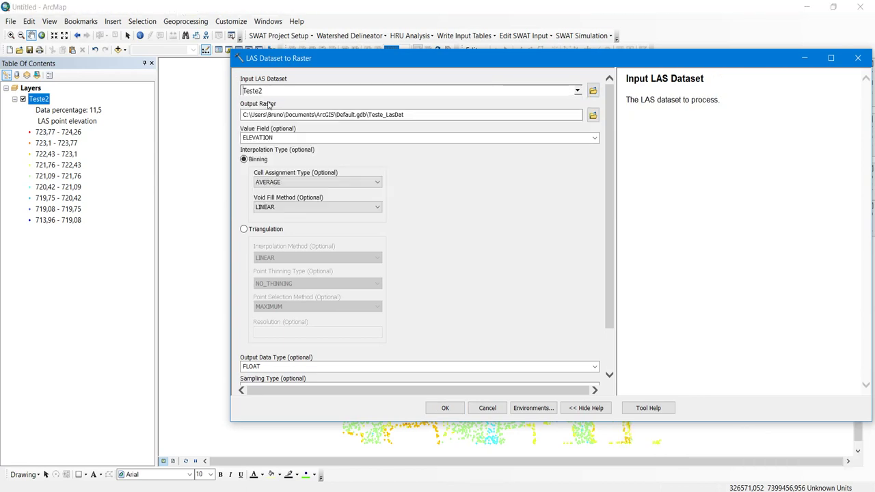
left_click(280, 138)
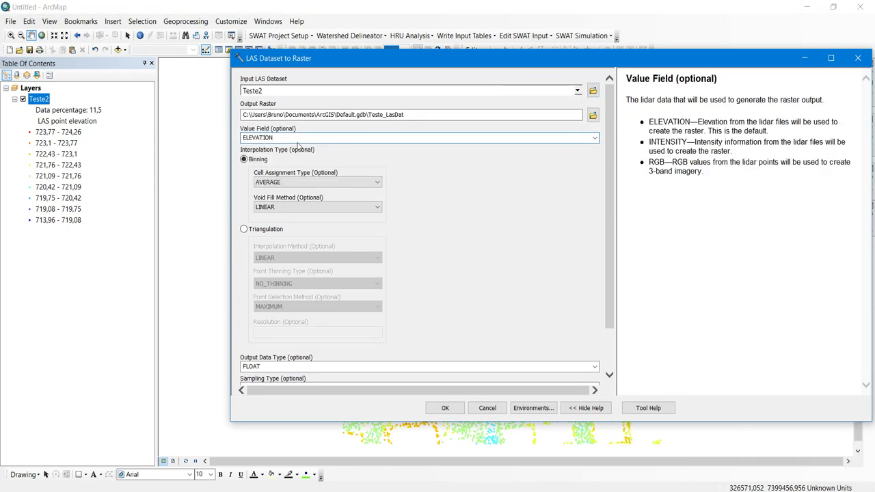
left_click(593, 115)
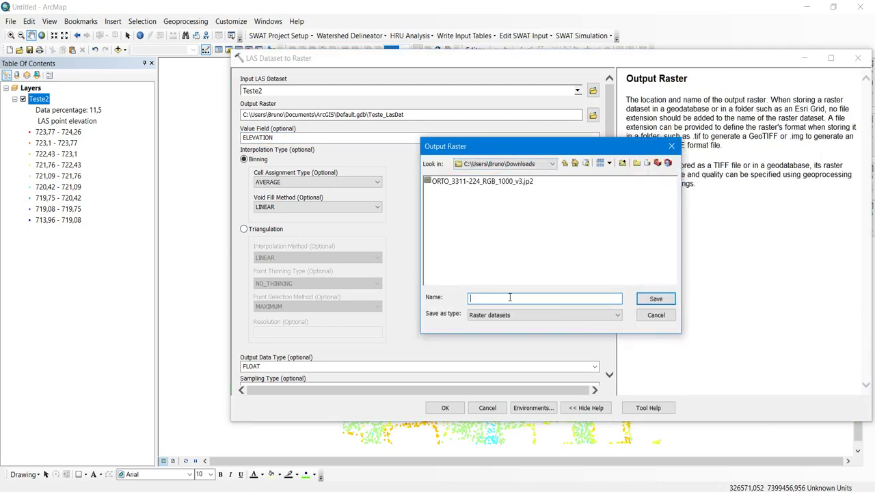
type("mde")
left_click(655, 298)
left_click(358, 114)
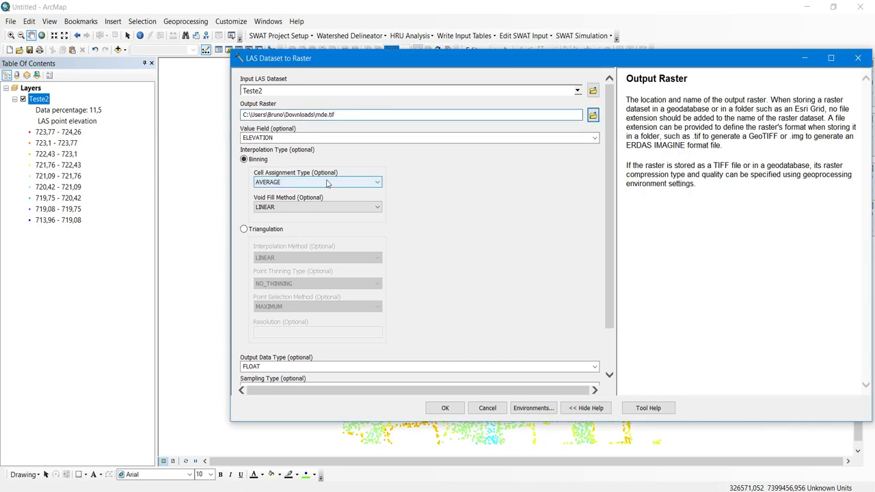
Set the cell assignment type to IDW and the sampling value to 2, and run the raster conversion.
left_click(311, 183)
left_click(301, 199)
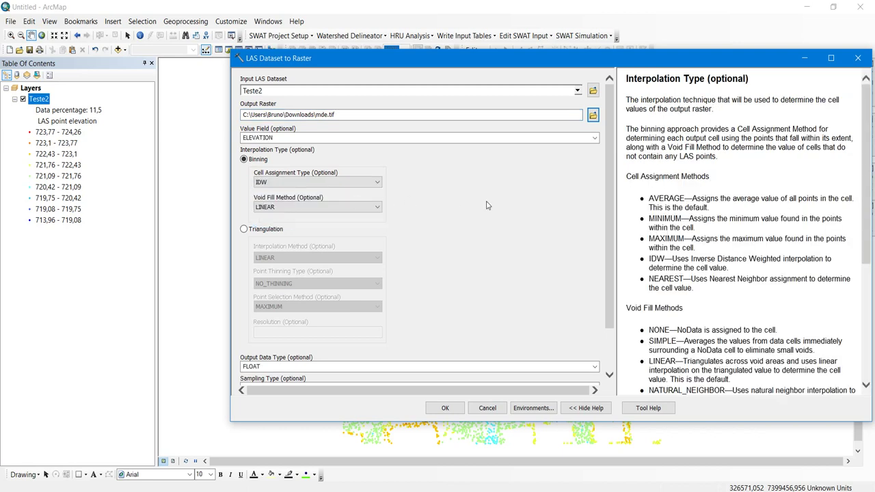
left_click_drag(609, 239, 605, 288)
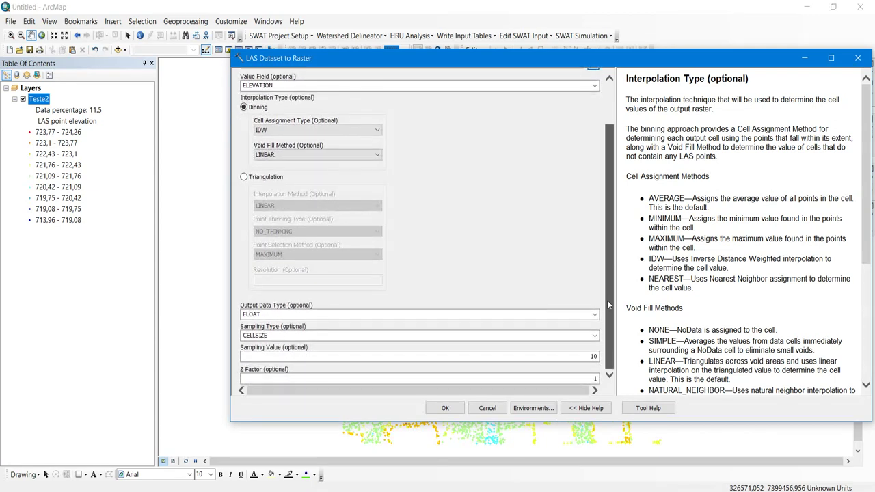
left_click(546, 354)
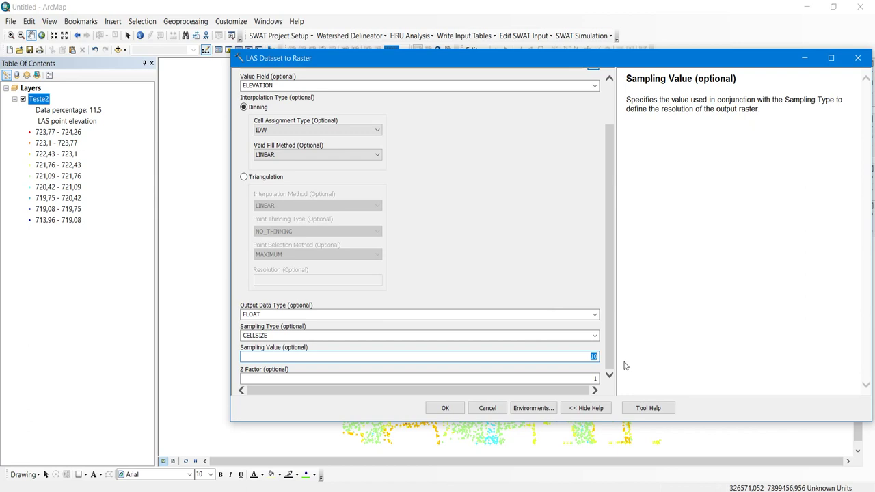
type("2")
left_click_drag(611, 361, 615, 387)
left_click(445, 408)
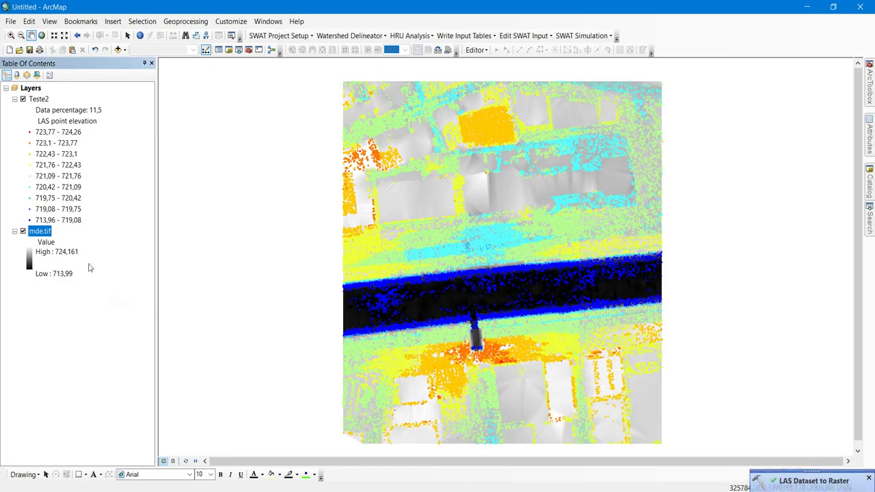
Move the mde.tif layer above Teste2 to inspect it, and remove it from the map.
left_click_drag(42, 232, 46, 96)
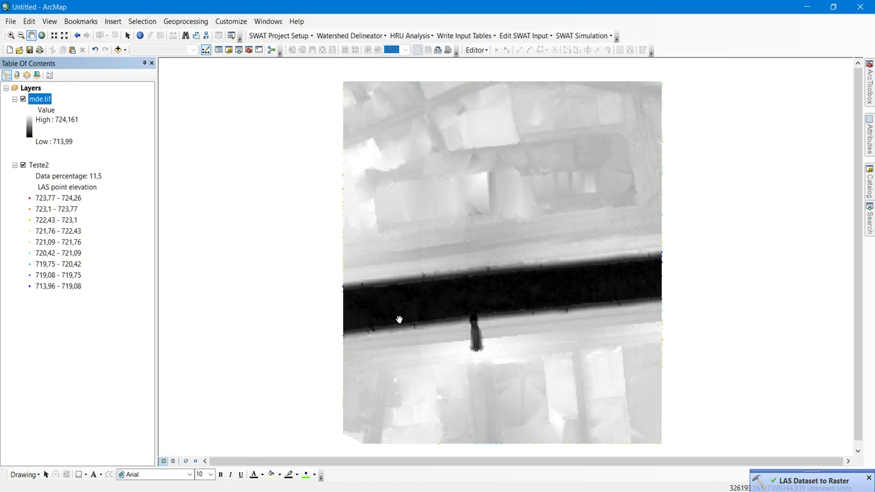
right_click(39, 99)
left_click(71, 117)
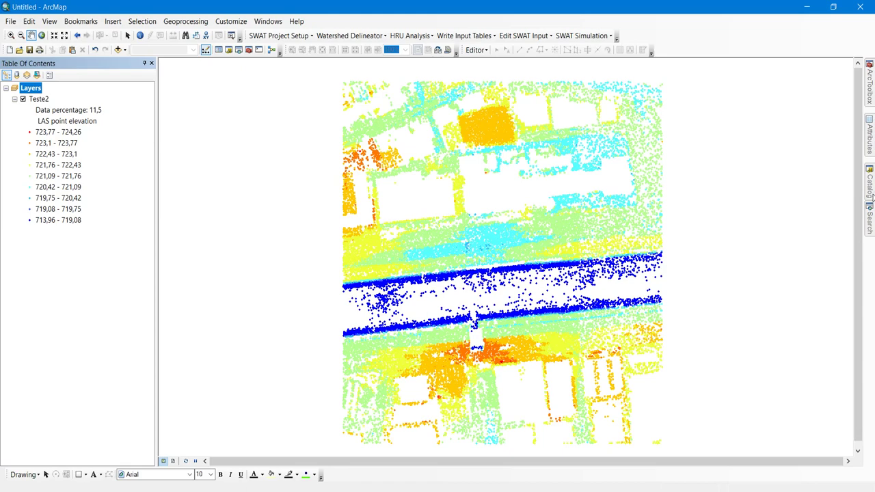
Reopen LAS Dataset To Raster with Teste2 as the input and IDW as the cell assignment type.
left_click(869, 218)
left_click(682, 168)
left_click(577, 91)
left_click(274, 101)
left_click(306, 183)
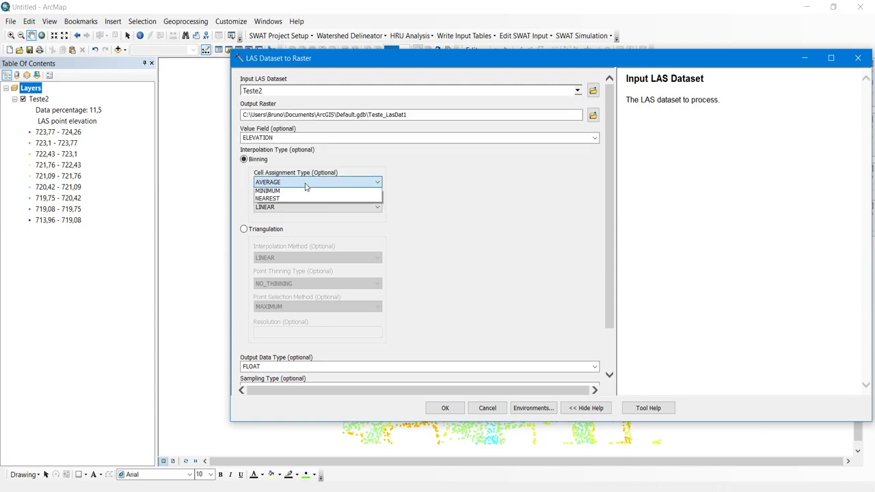
left_click(291, 203)
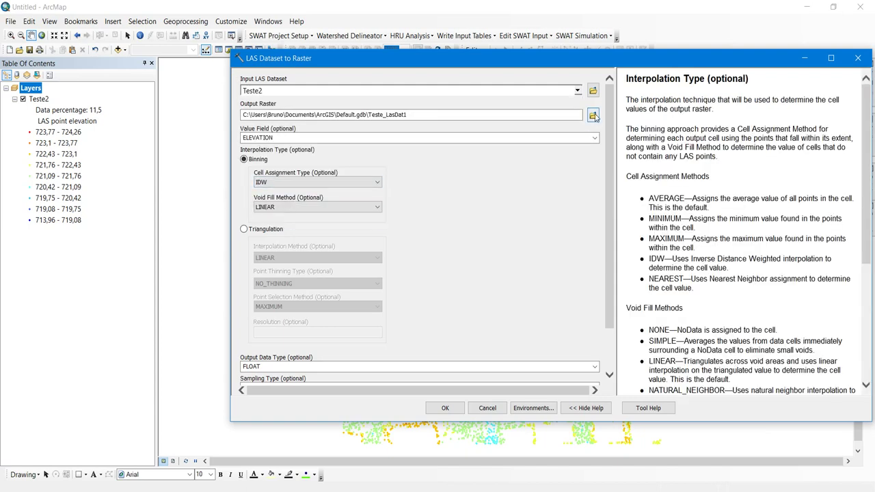
Set the output raster to mde2.tif in the Downloads folder.
left_click(593, 115)
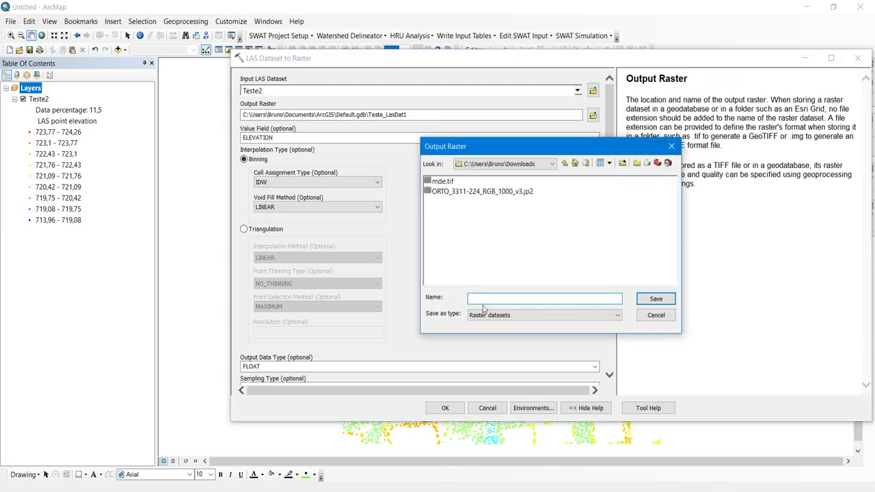
type("mde2")
key("Return")
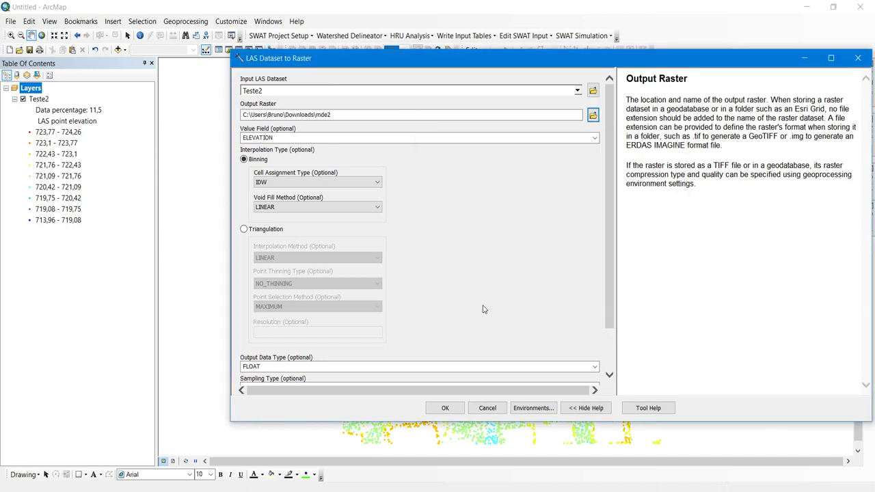
left_click(333, 115)
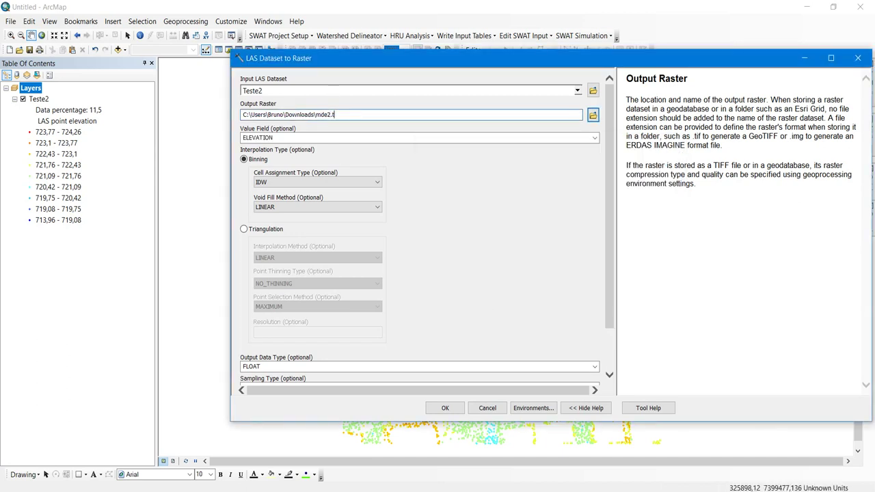
Change the sampling value that defines the cell size and run the conversion of Teste2 to mde2.tif.
scroll(606, 227, "down", 2)
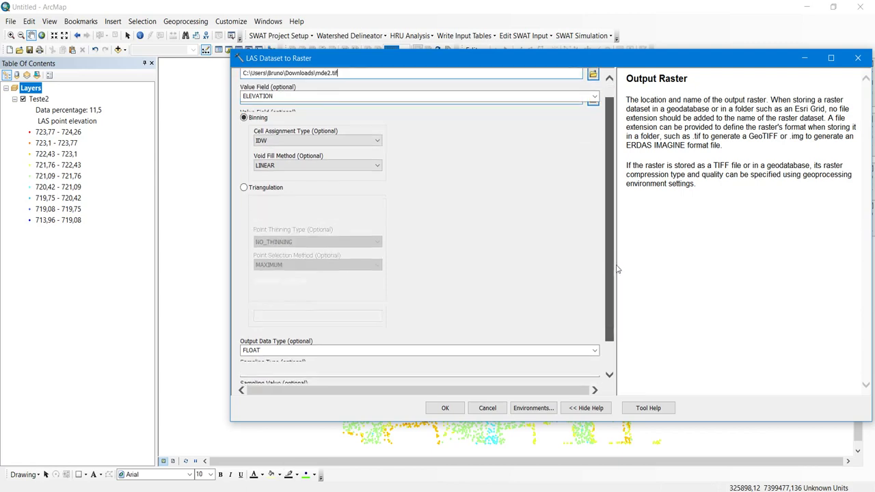
left_click(573, 354)
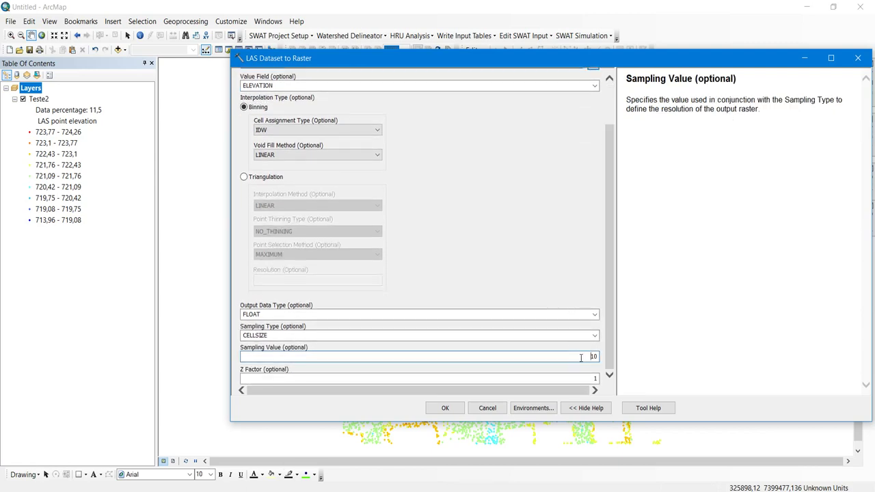
left_click(445, 408)
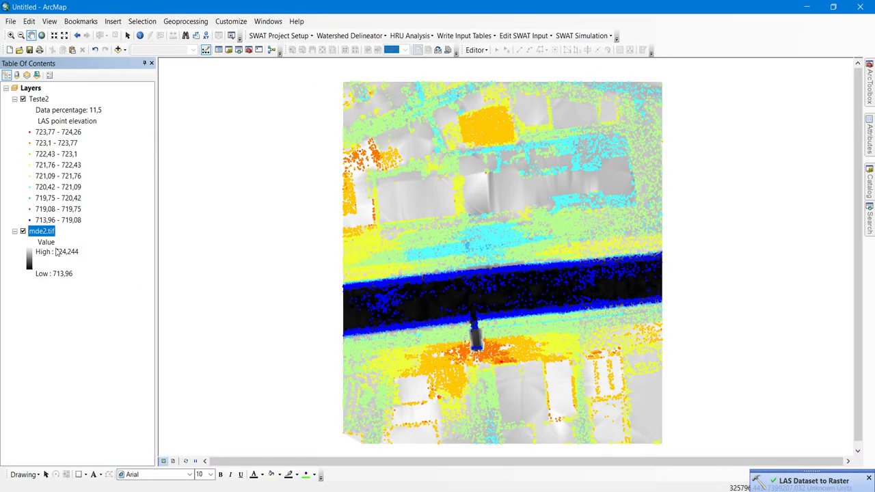
Remove the Teste2 point layer from the map, leaving only the mde2.tif raster.
right_click(35, 101)
left_click(64, 118)
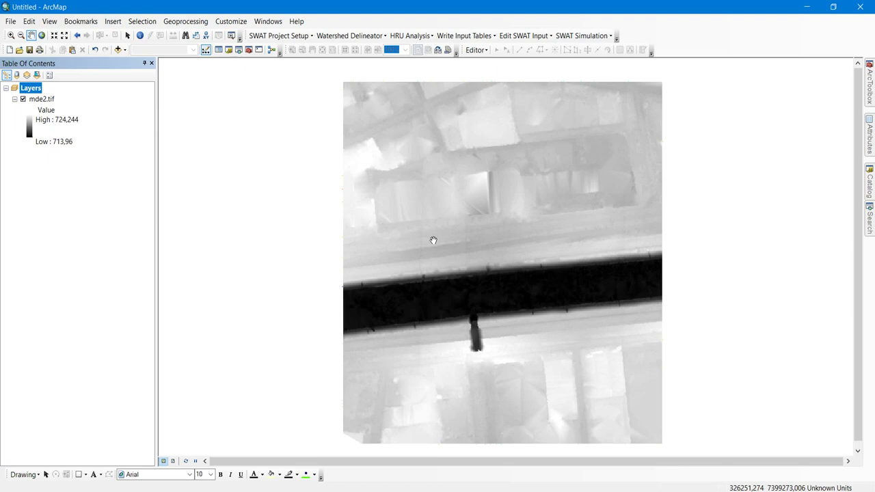
Launch ArcScene 10.5 and dismiss the Getting Started dialog to work in an empty scene.
key("super")
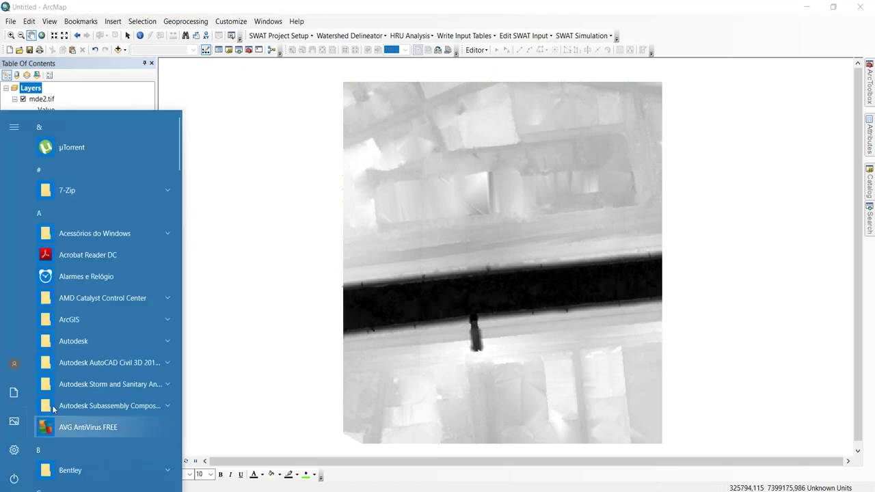
type("arc")
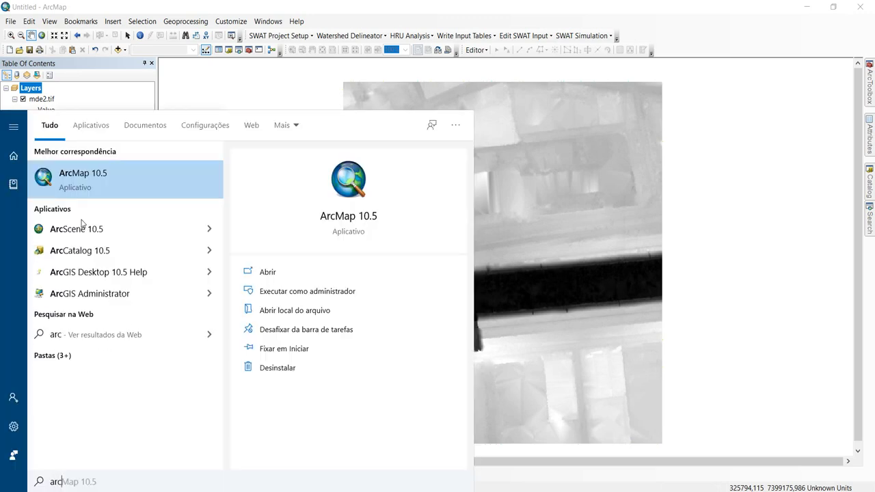
left_click(91, 232)
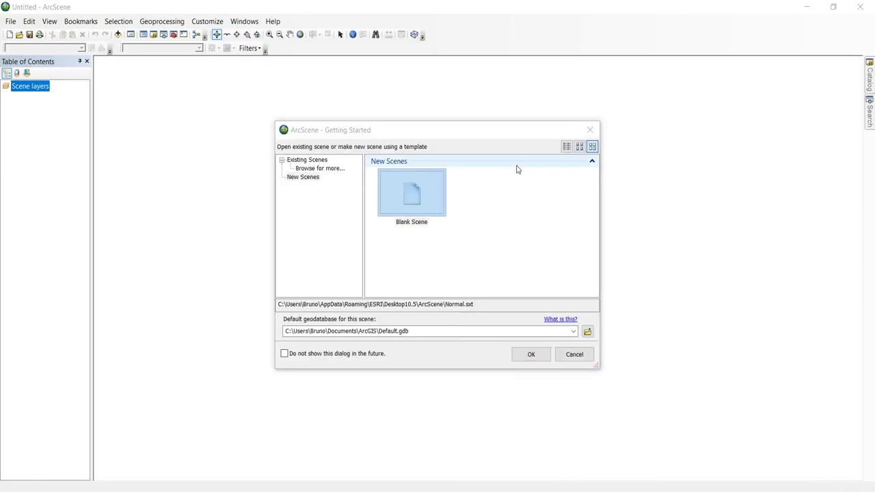
left_click(590, 129)
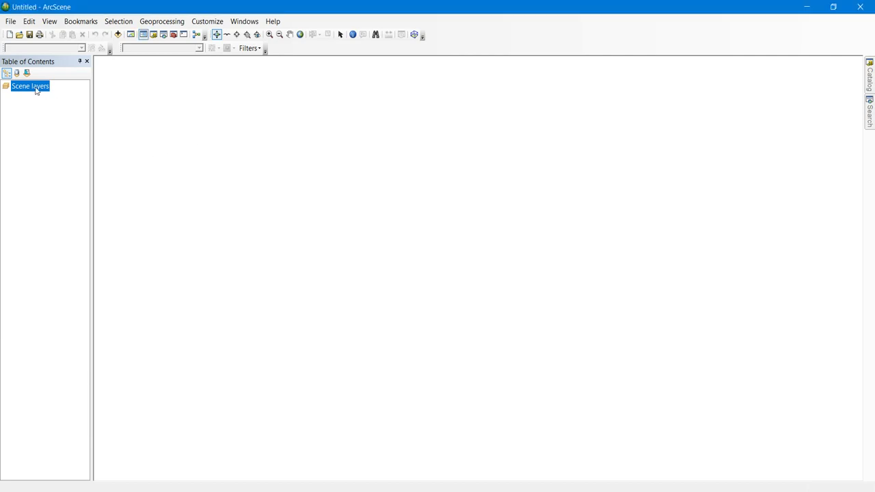
Add the mde2.tif raster from the Downloads folder to the scene and rotate the view around it.
right_click(35, 89)
left_click(46, 94)
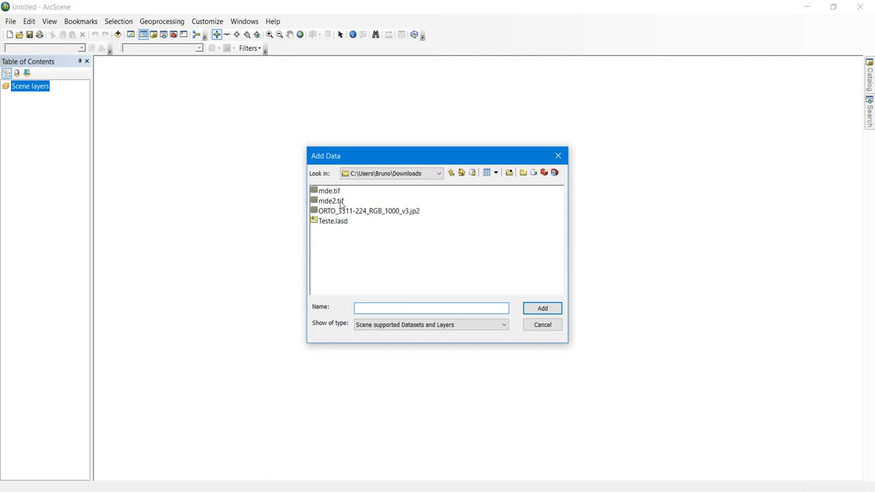
left_click(340, 202)
left_click(542, 308)
left_click_drag(351, 274, 471, 273)
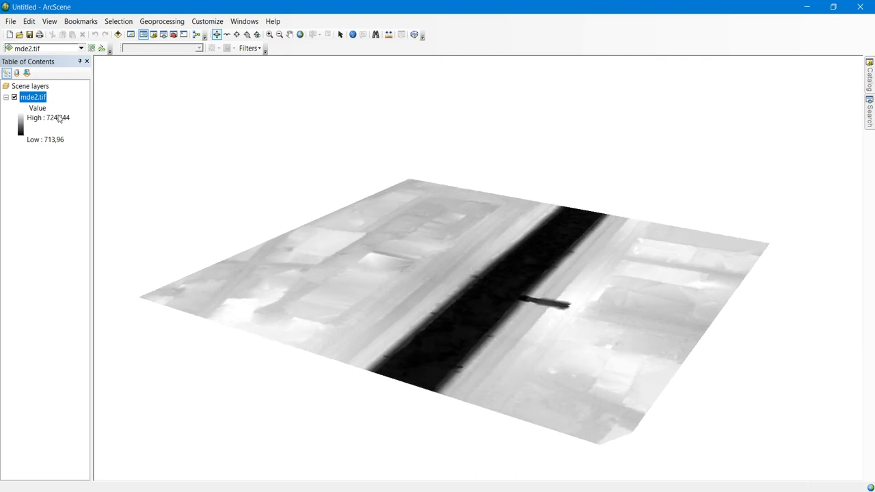
Add the orthophoto ORTO_3311-224_RGB_1000_v3.jp2 from the Downloads folder to the scene.
left_click(30, 86)
right_click(34, 87)
left_click(69, 94)
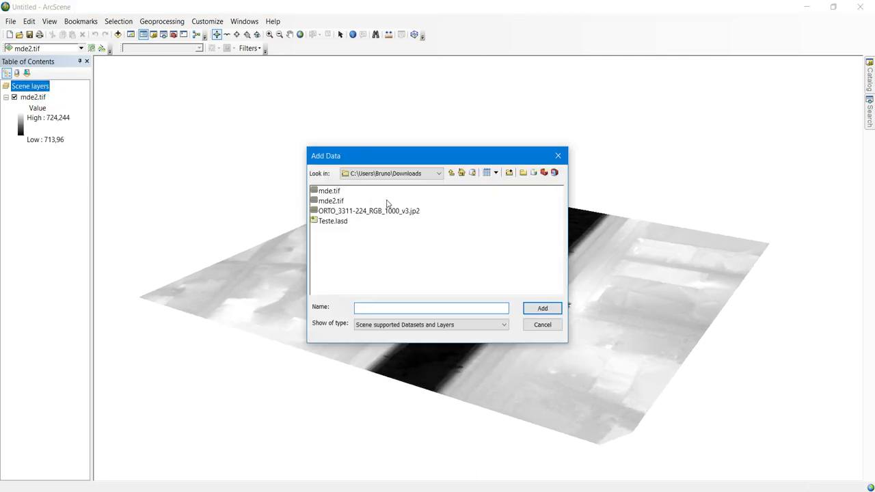
left_click(346, 212)
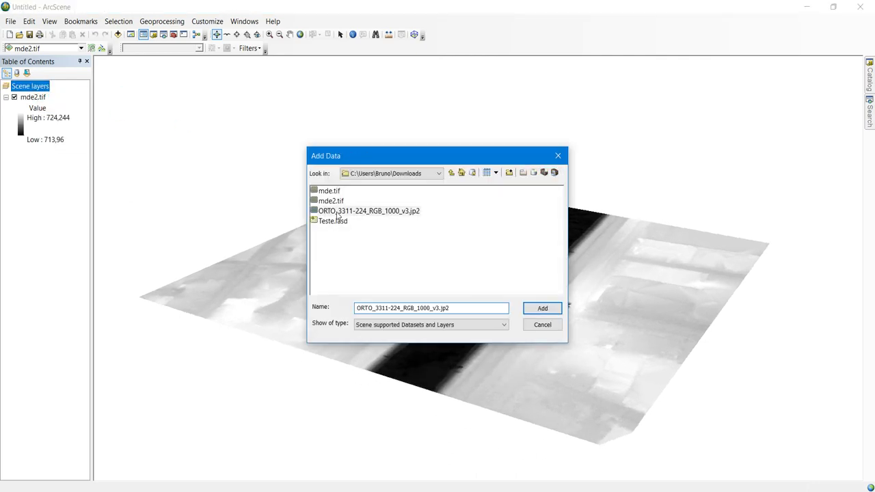
left_click(542, 308)
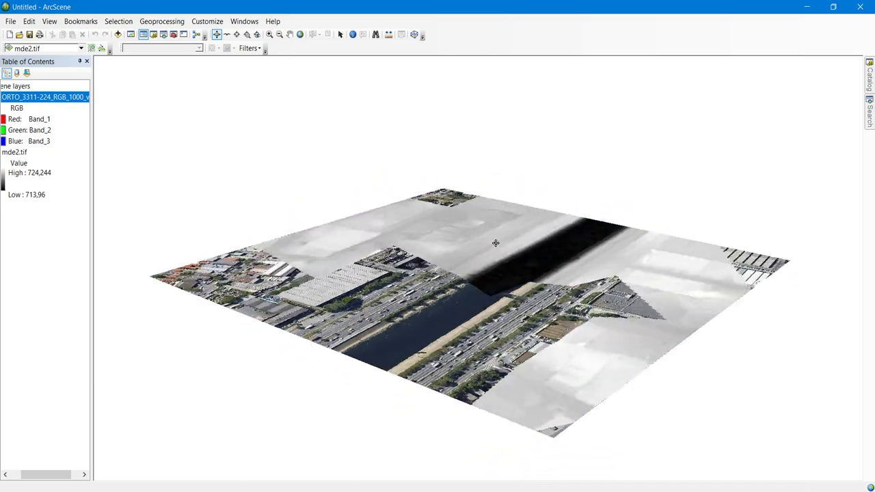
mouse_move(506, 256)
left_mouse_down()
mouse_move(492, 302)
mouse_move(514, 246)
left_mouse_up()
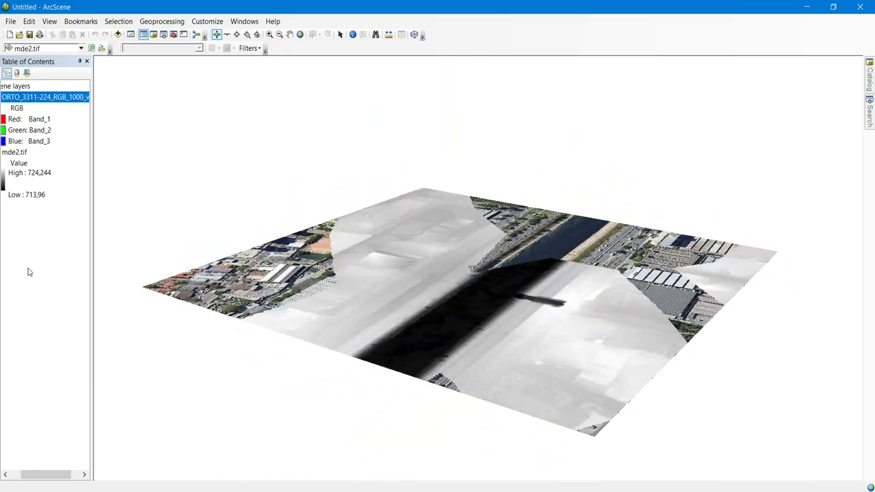
Set the orthophoto layer's base heights to float on the custom surface mde2.tif.
right_click(24, 96)
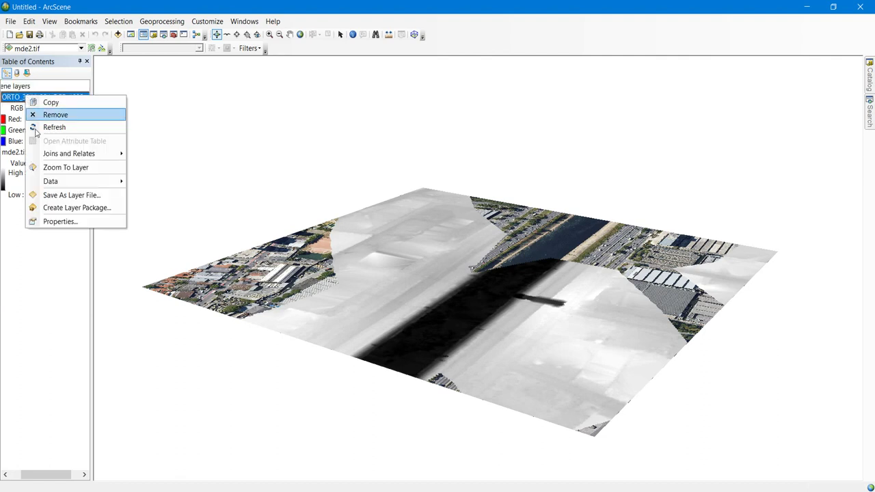
left_click(55, 222)
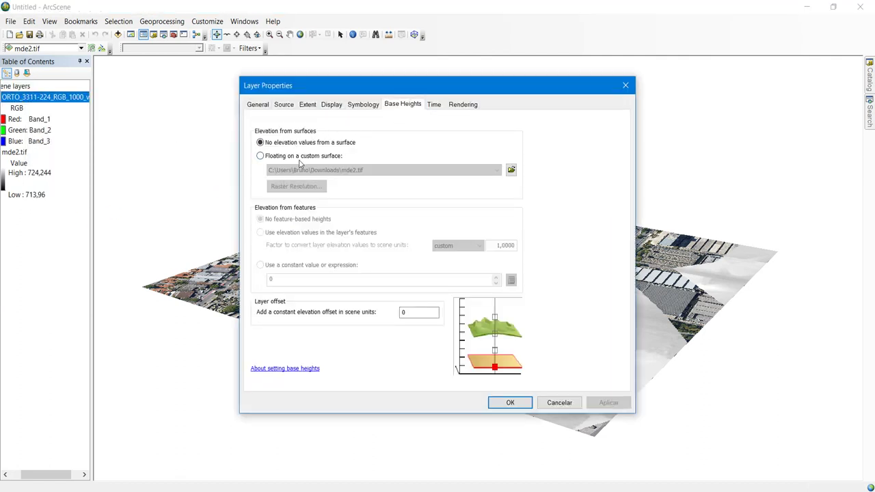
left_click(290, 157)
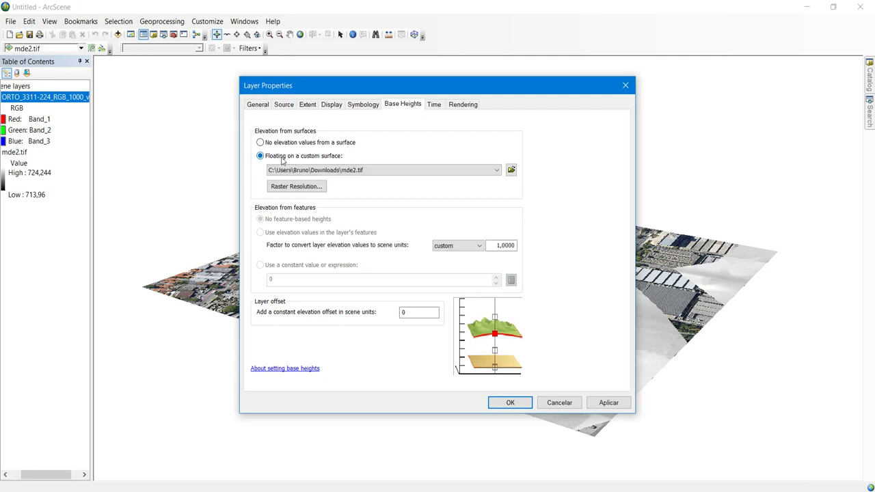